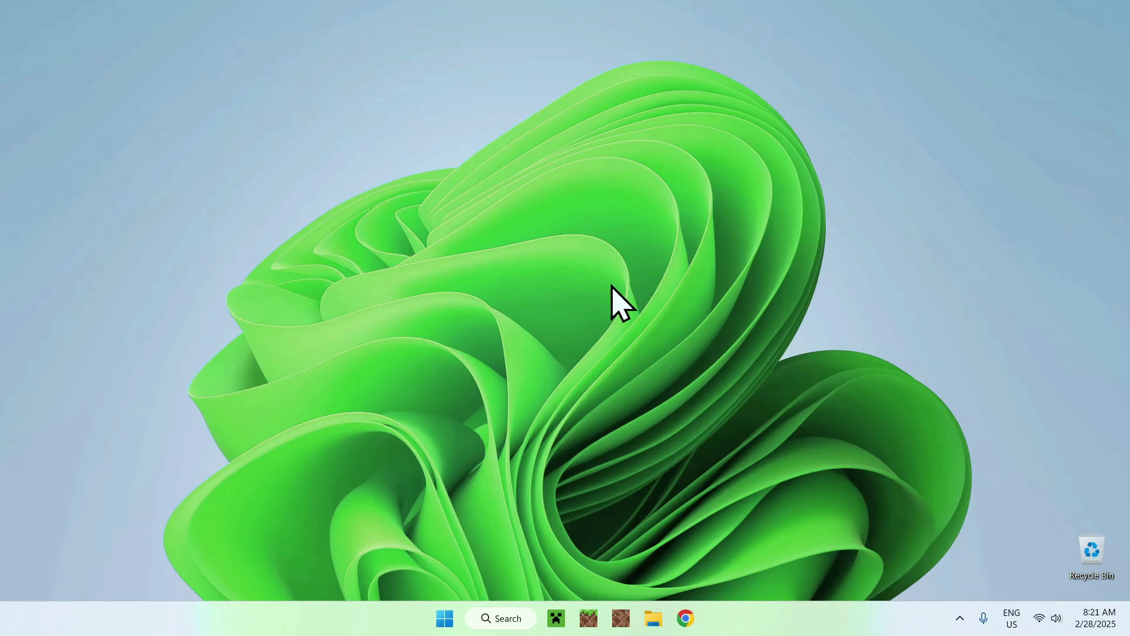
# Step: Open Chrome, search Google for "Modrinth" and open the modrinth.com website
pyautogui.click(685, 618)
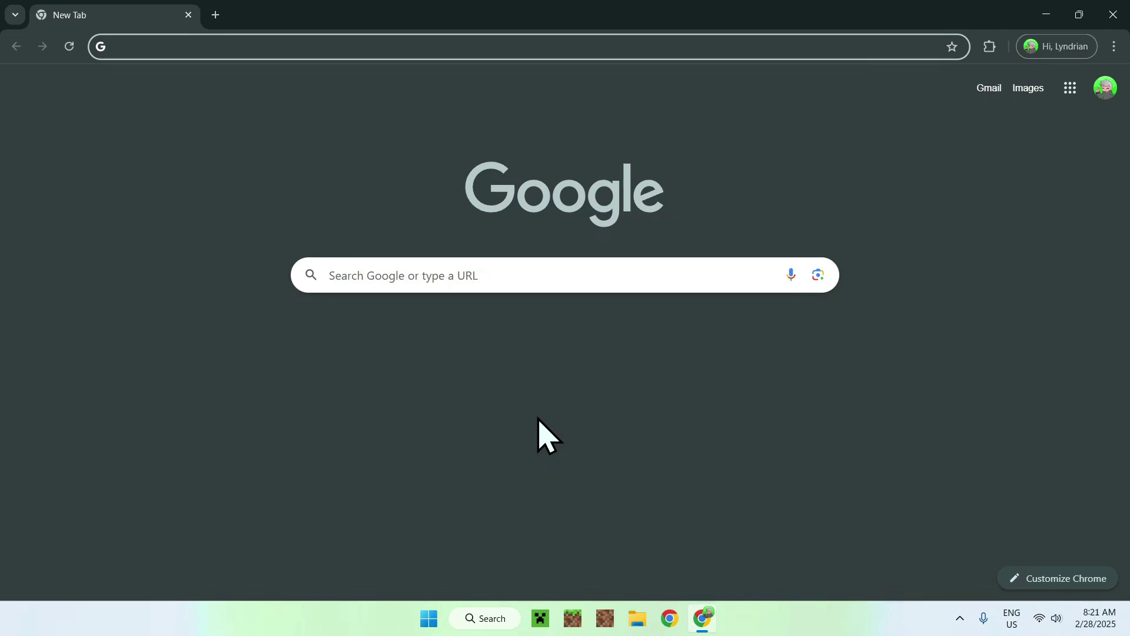
pyautogui.click(582, 275)
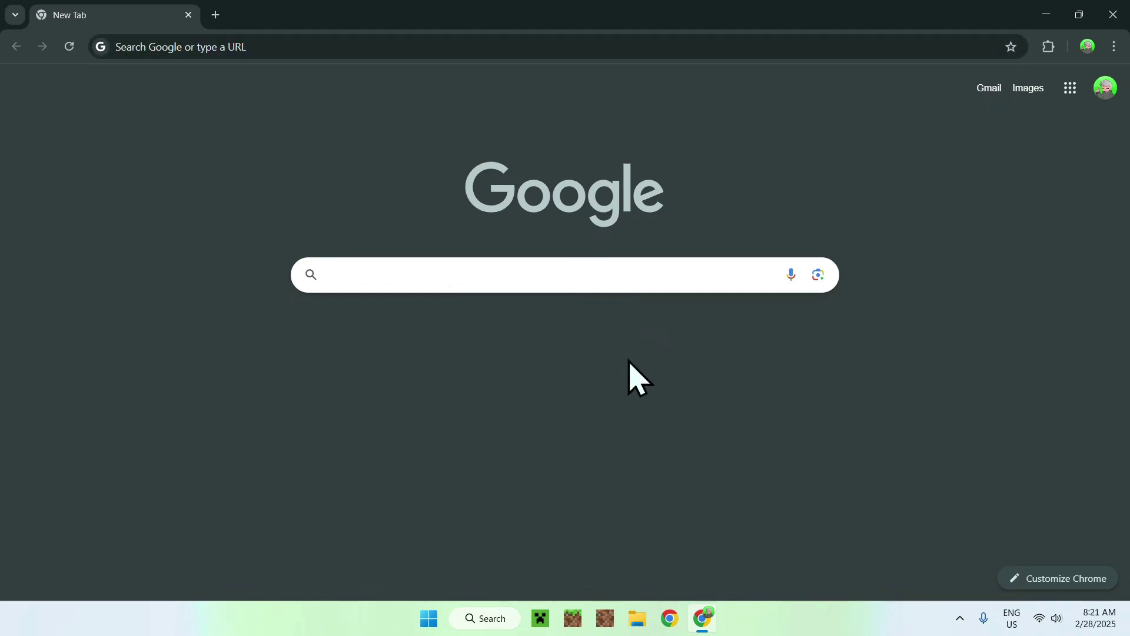
pyautogui.write('Modrinth')
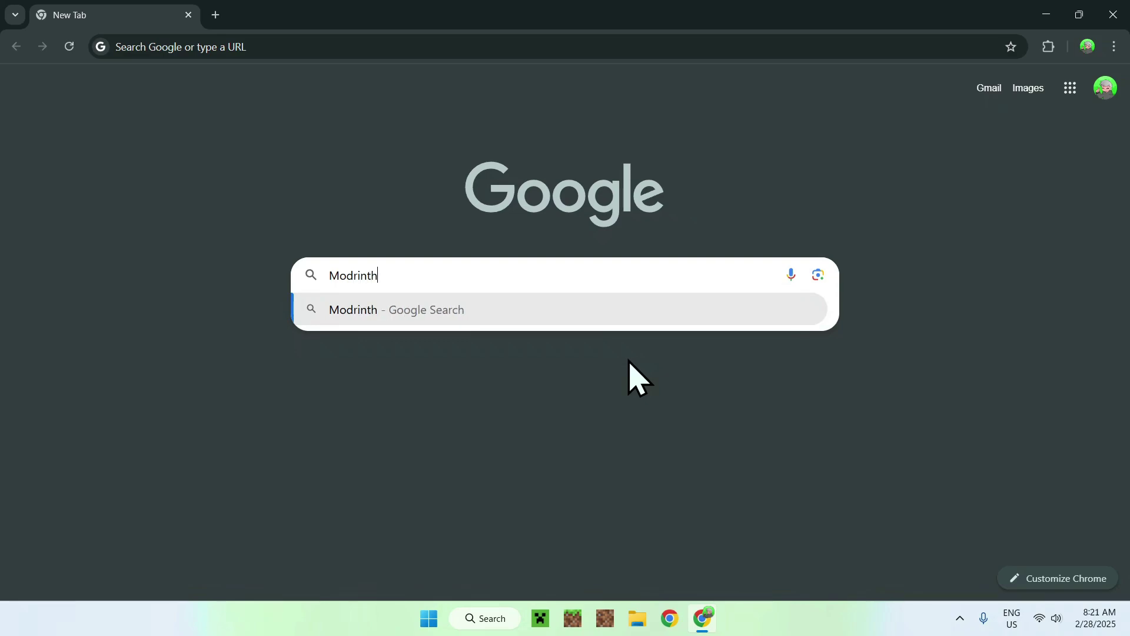
pyautogui.press('Return')
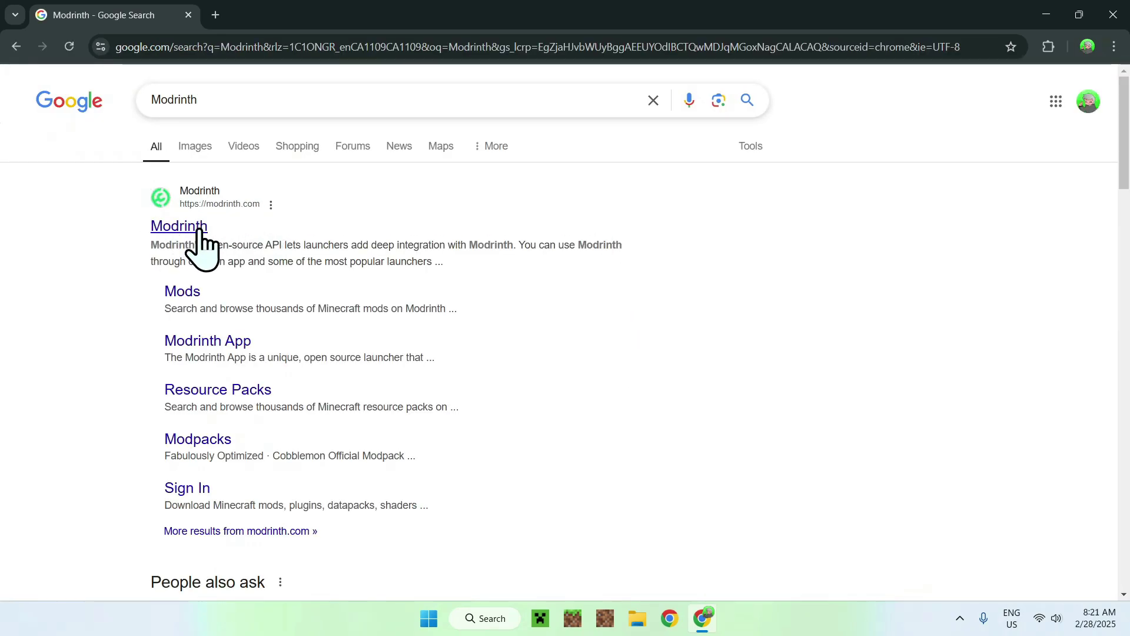
pyautogui.click(173, 229)
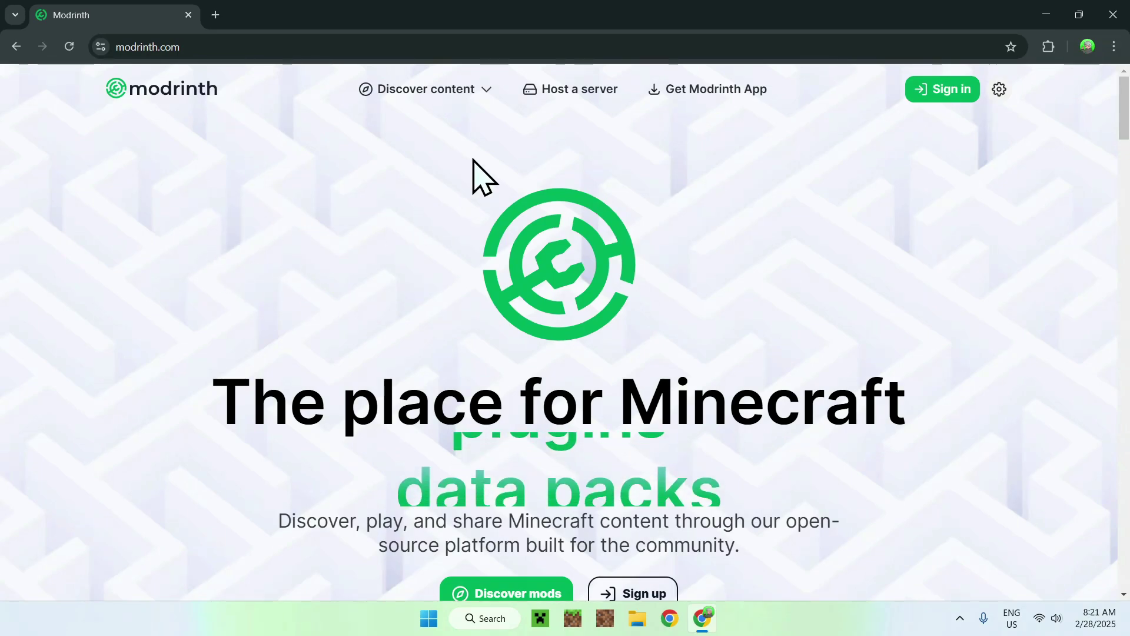
# Step: Browse the Minecraft mods catalogue on Modrinth and open the Entity Culling mod page
pyautogui.click(437, 95)
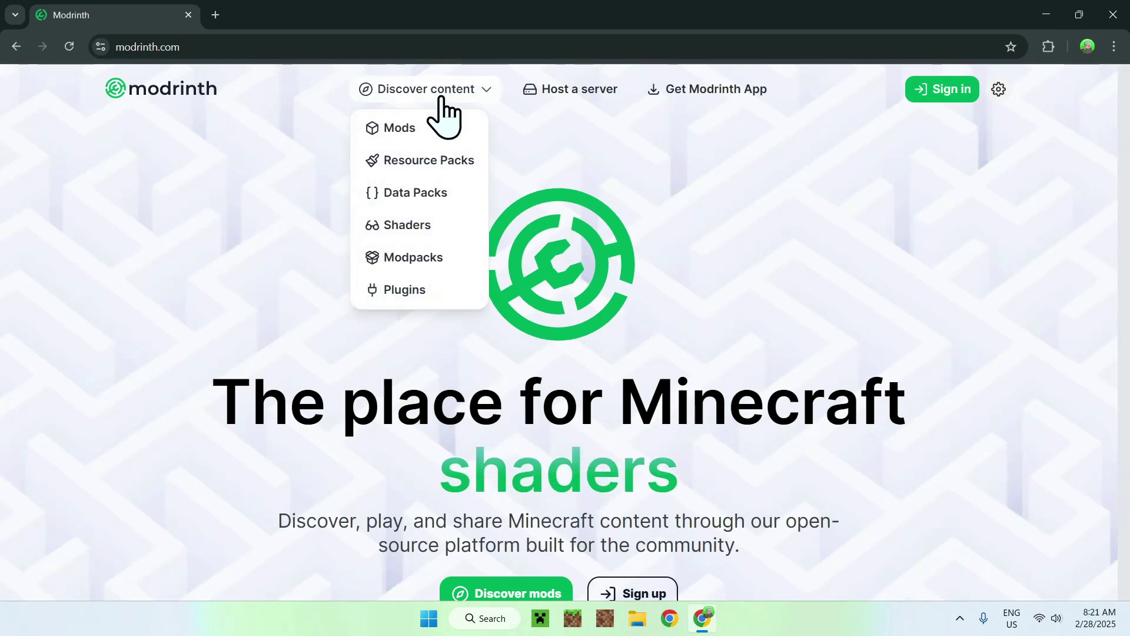
pyautogui.click(439, 128)
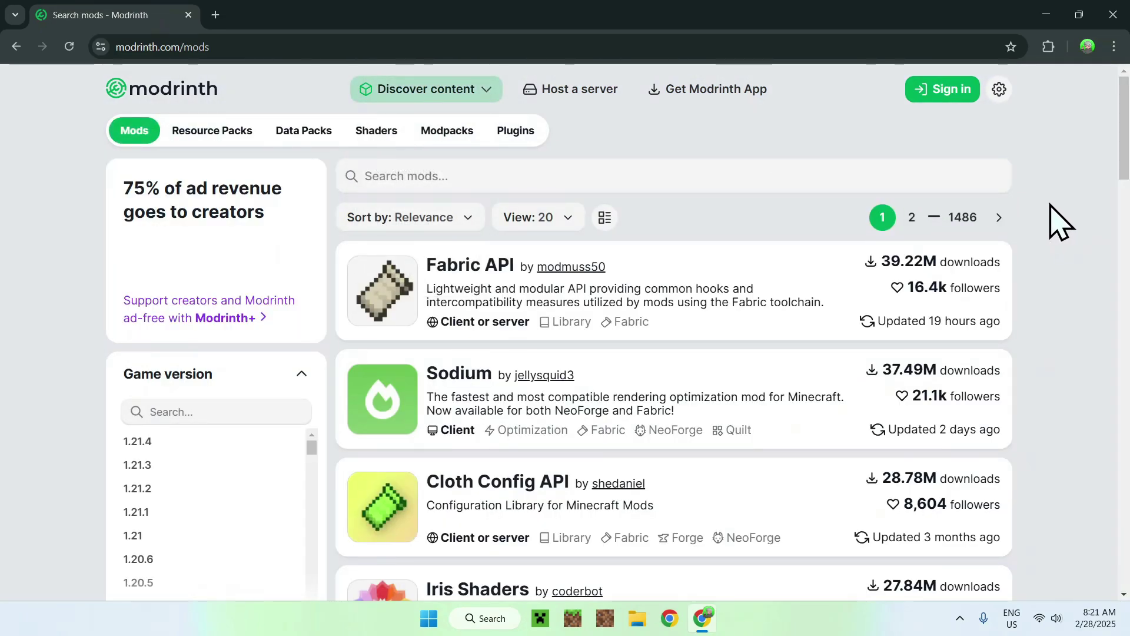
pyautogui.scroll(-6, 1061, 223)
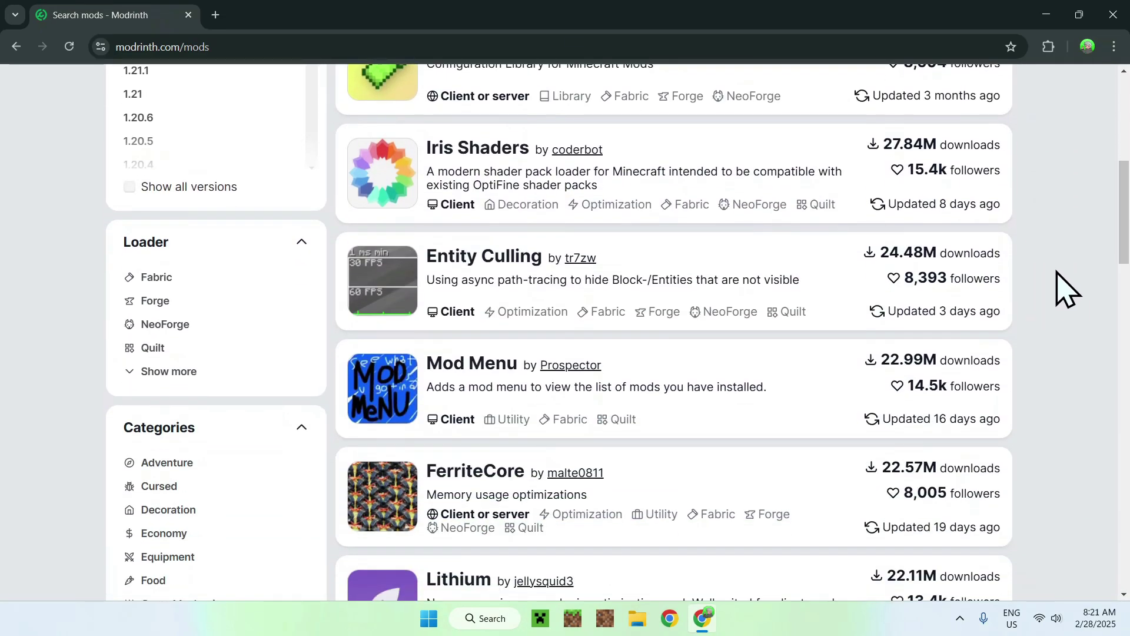
pyautogui.scroll(6, 1062, 286)
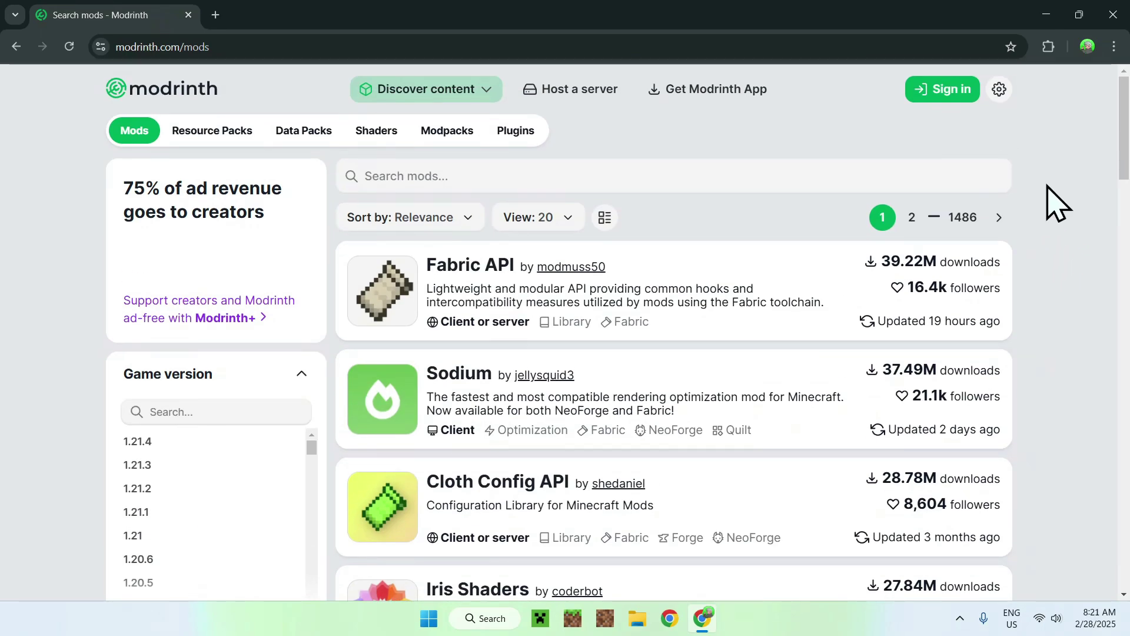
pyautogui.scroll(-6, 1056, 212)
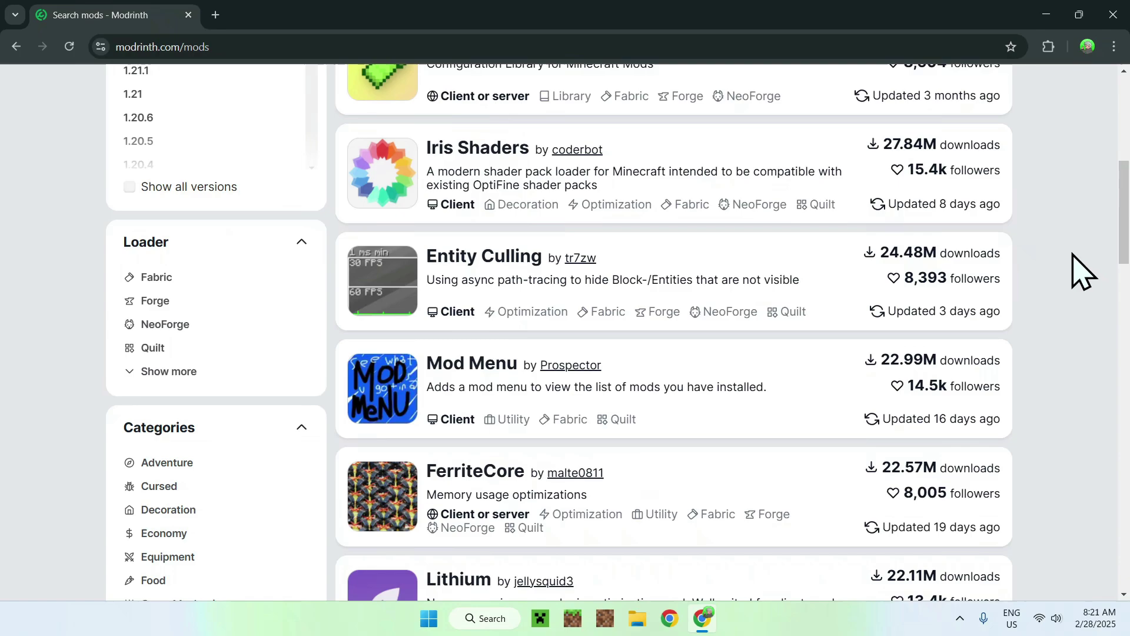
pyautogui.click(484, 259)
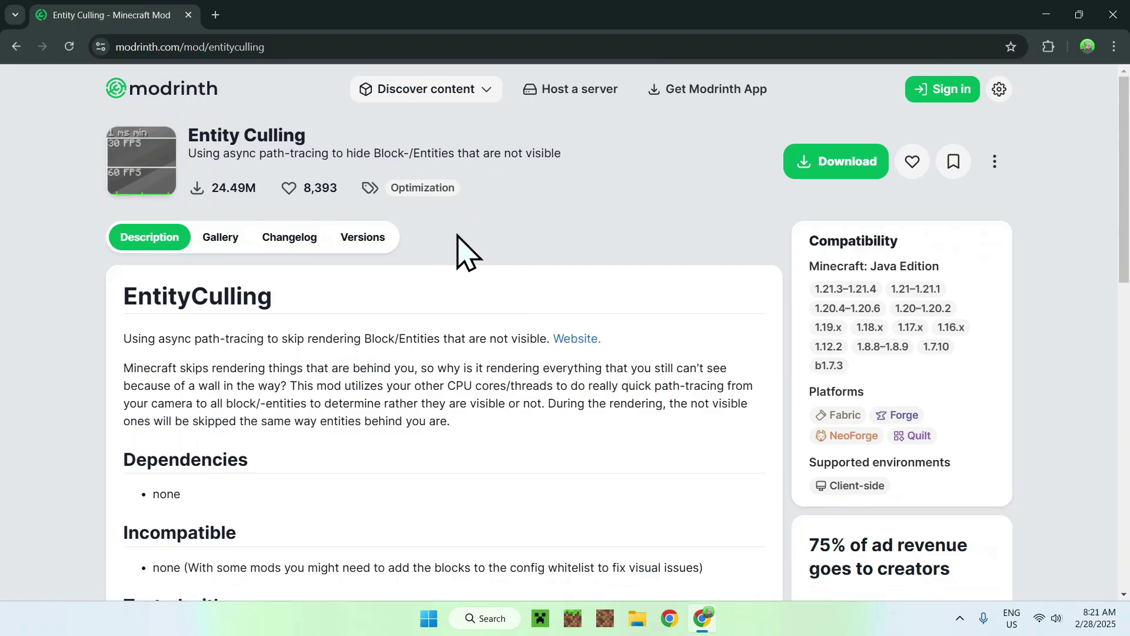
# Step: Filter Entity Culling's versions to game version 1.21.4 and download the 1.7.3 Fabric release
pyautogui.click(356, 237)
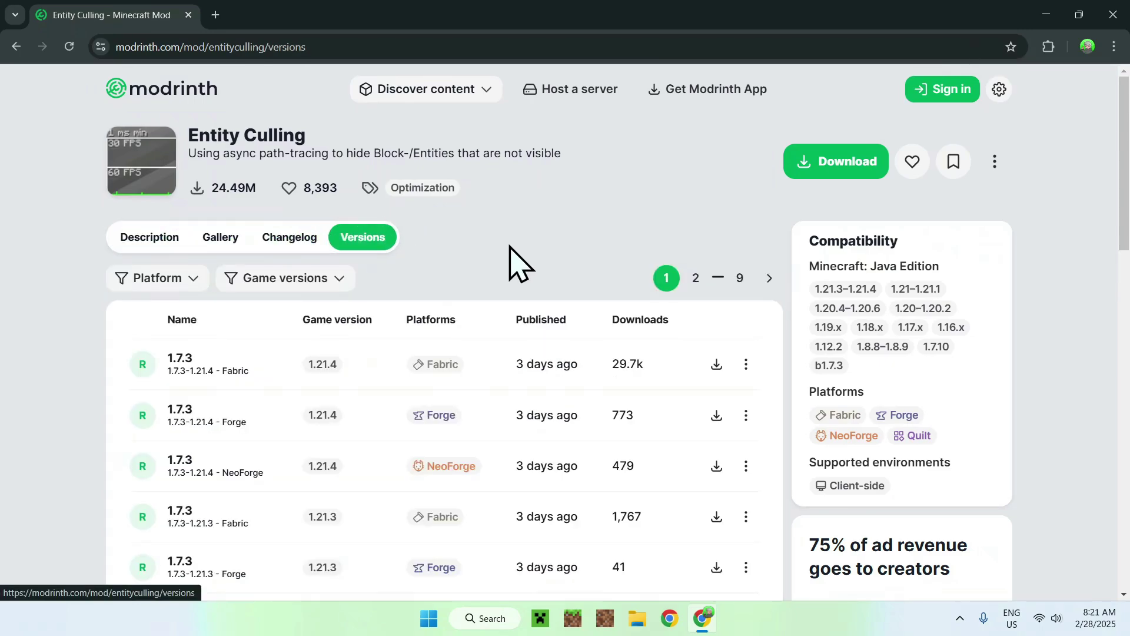
pyautogui.click(316, 280)
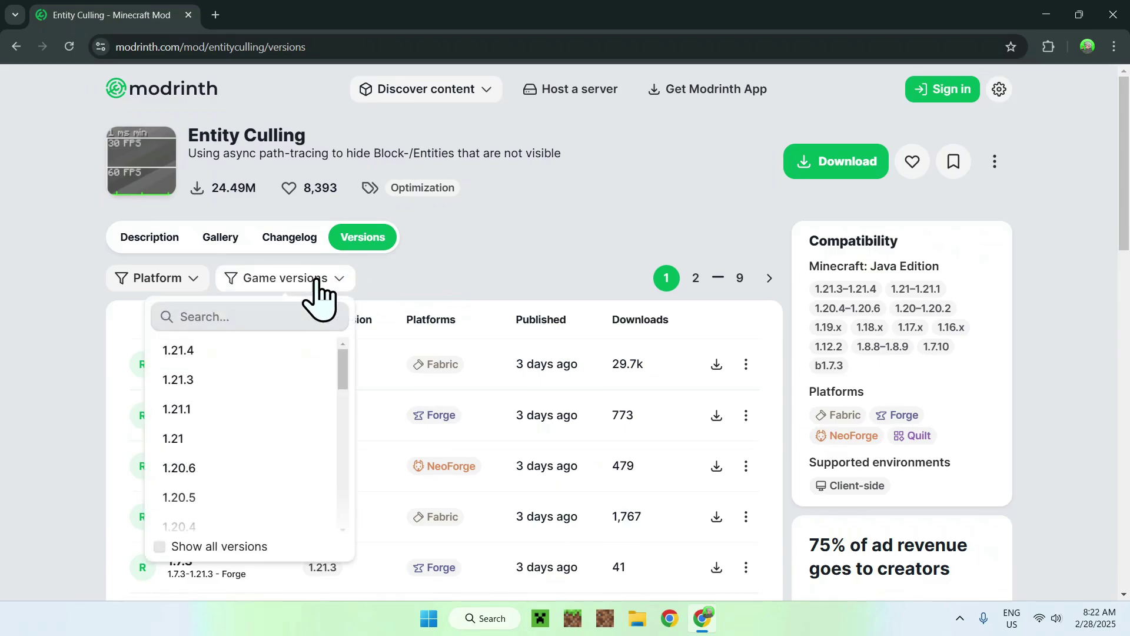
pyautogui.scroll(-3, 263, 403)
pyautogui.scroll(3, 263, 404)
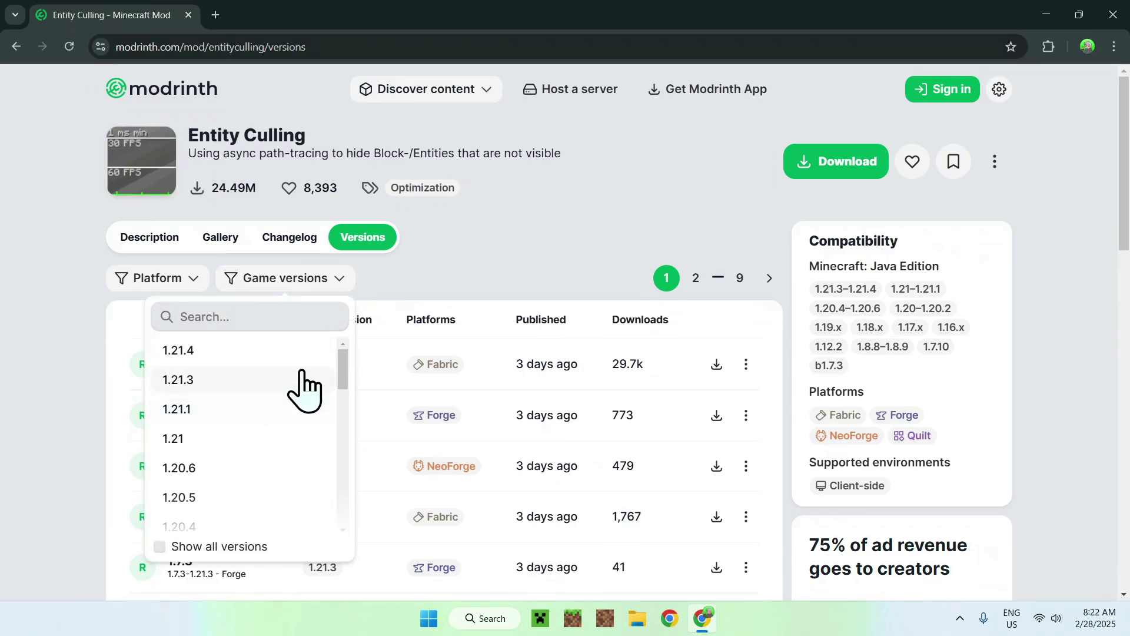
pyautogui.click(271, 352)
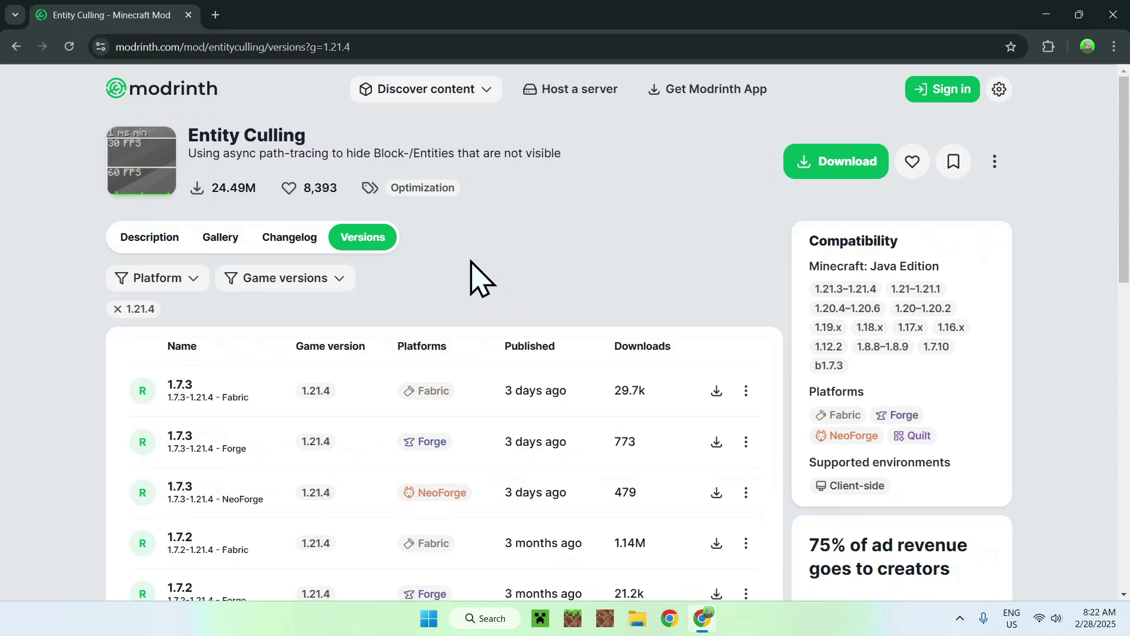
pyautogui.click(714, 388)
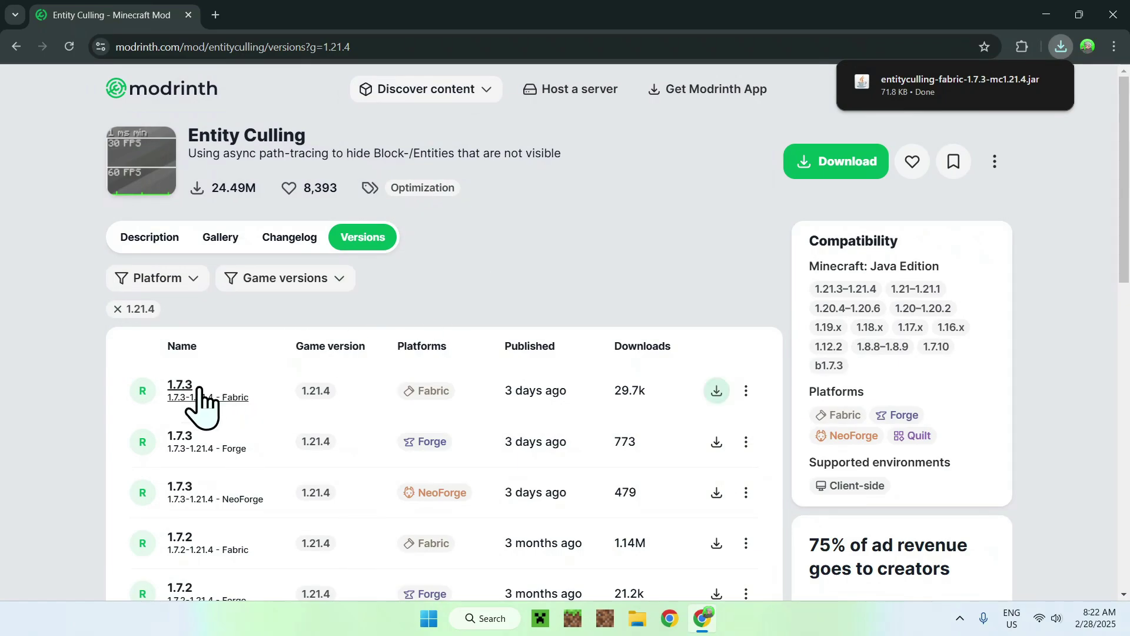
# Step: View the details of the 1.7.3-1.21.4 Fabric release and open its required dependency, Fabric API
pyautogui.click(174, 393)
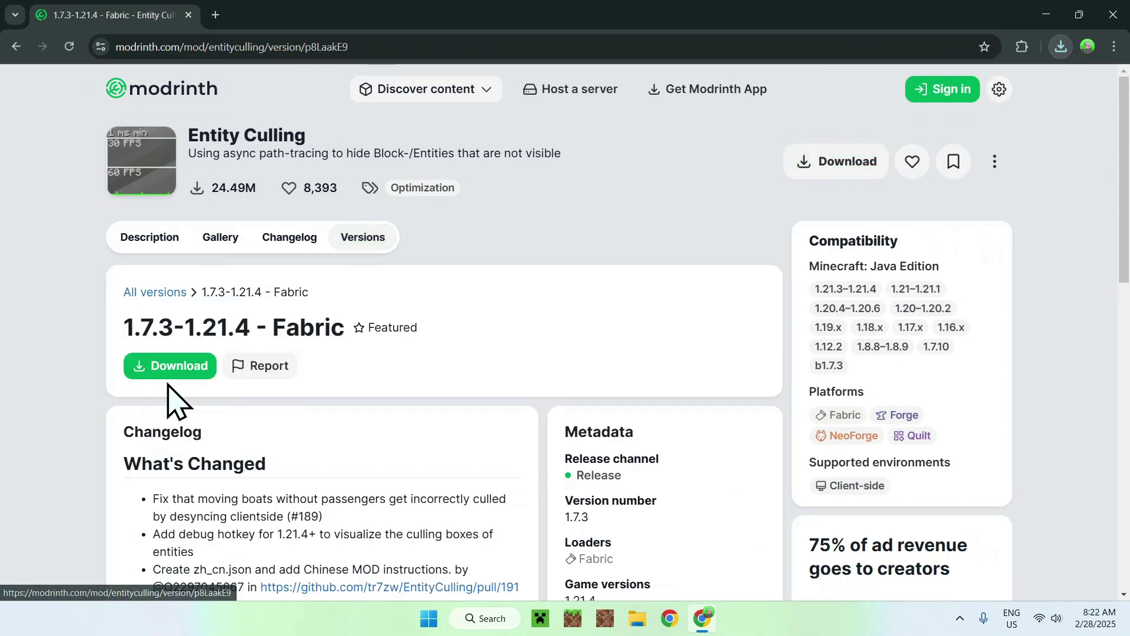
pyautogui.scroll(-5, 56, 395)
pyautogui.scroll(-2, 56, 394)
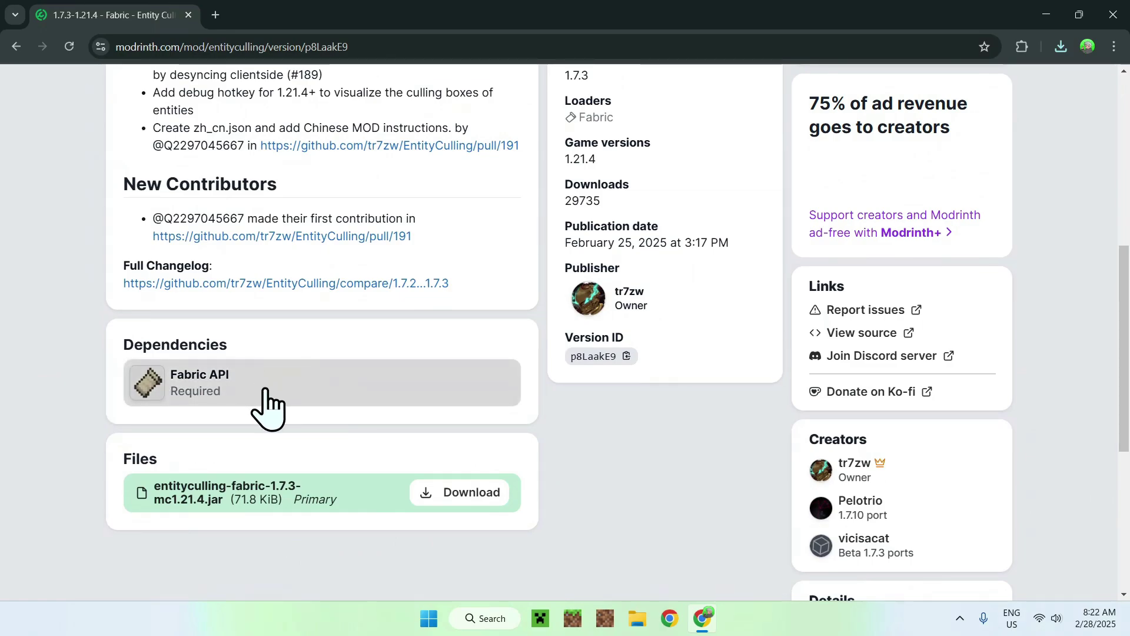
pyautogui.click(267, 398)
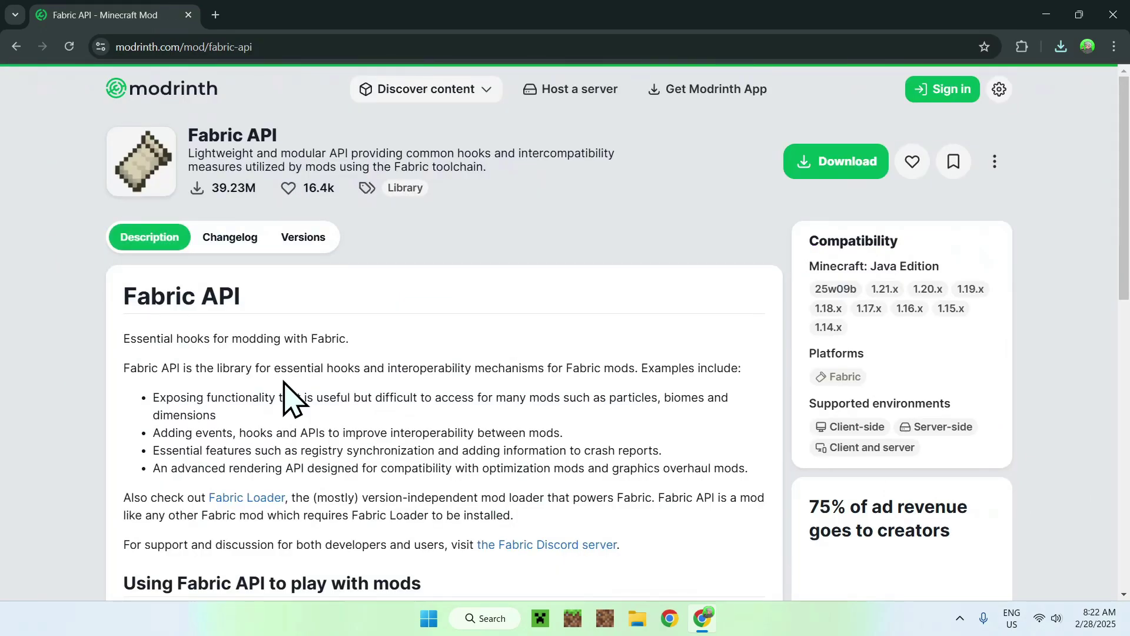
# Step: Filter Fabric API's versions to game version 1.21.4 and download release 0.118.0+1.21.4
pyautogui.click(300, 237)
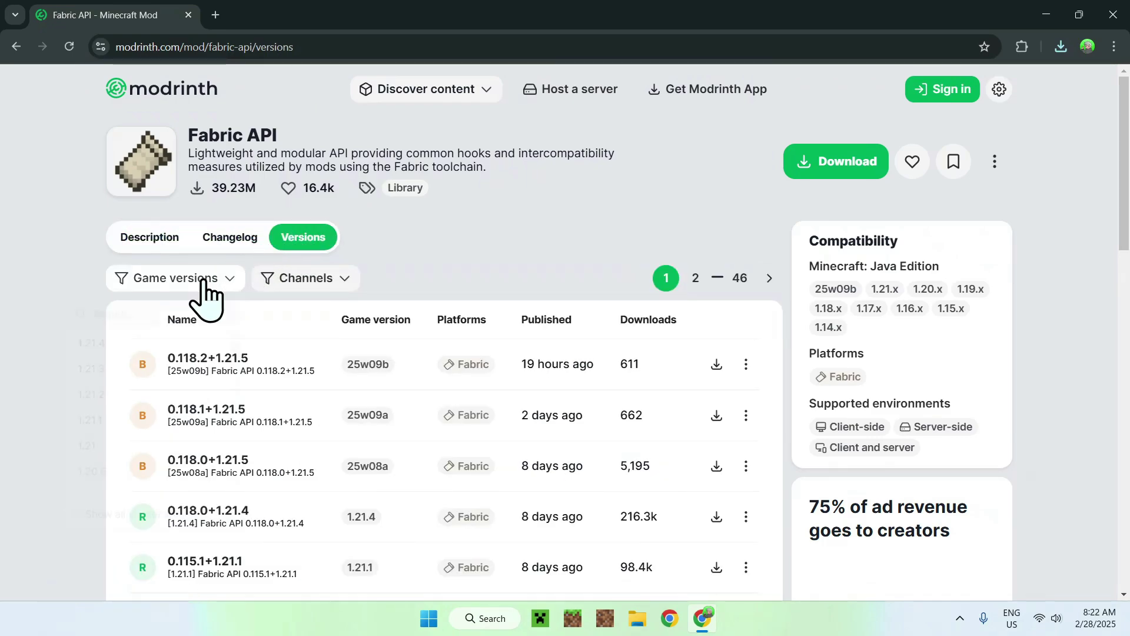
pyautogui.click(197, 283)
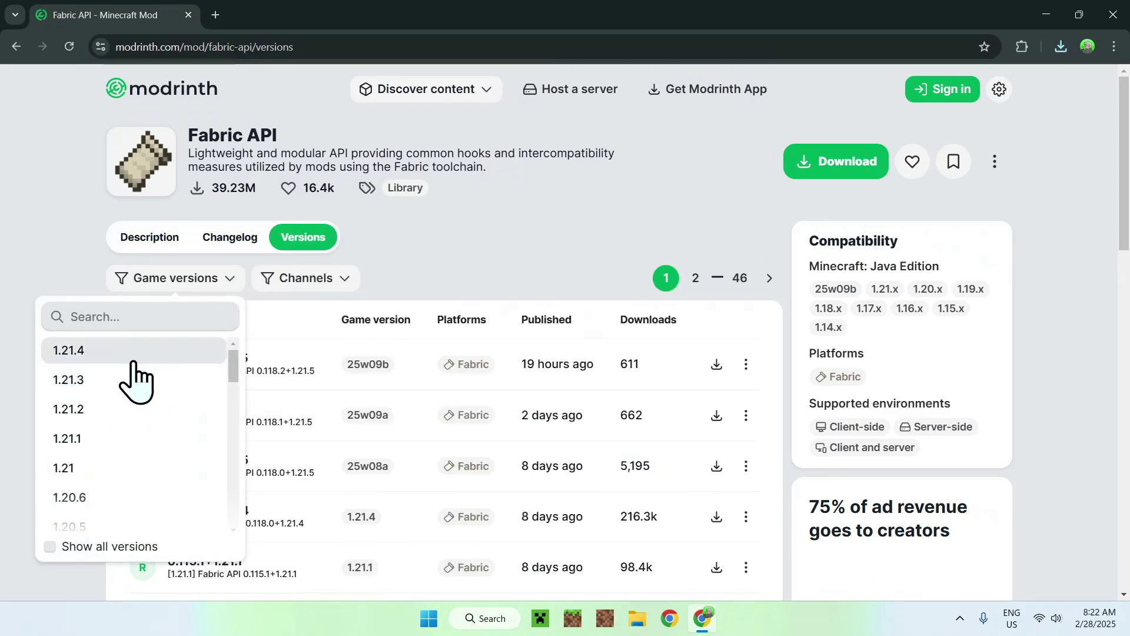
pyautogui.click(129, 353)
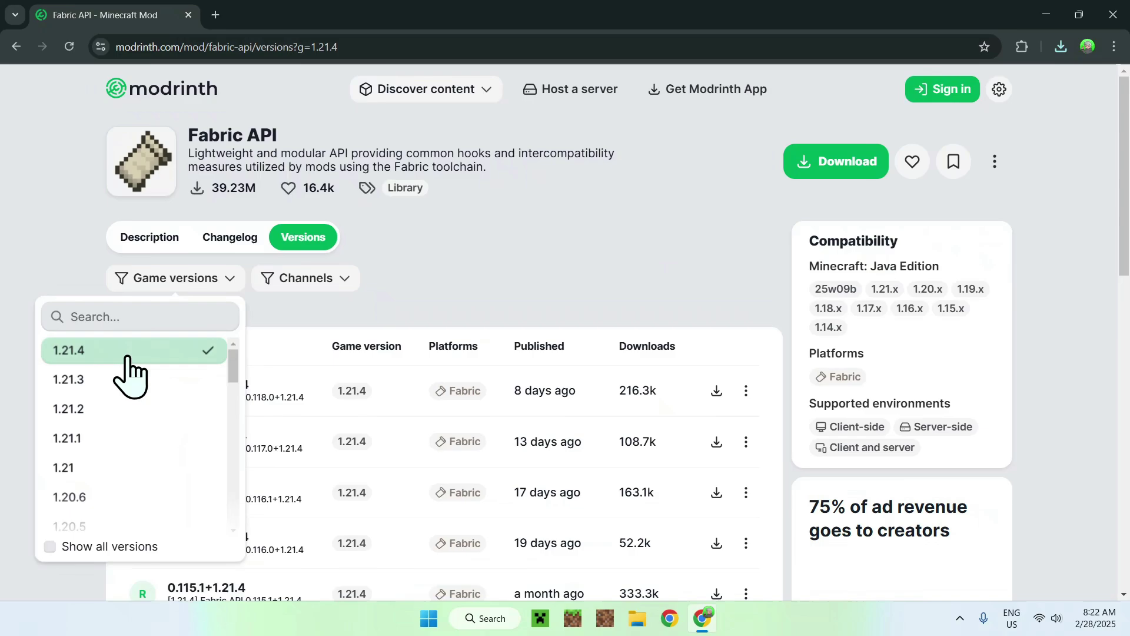
pyautogui.click(458, 253)
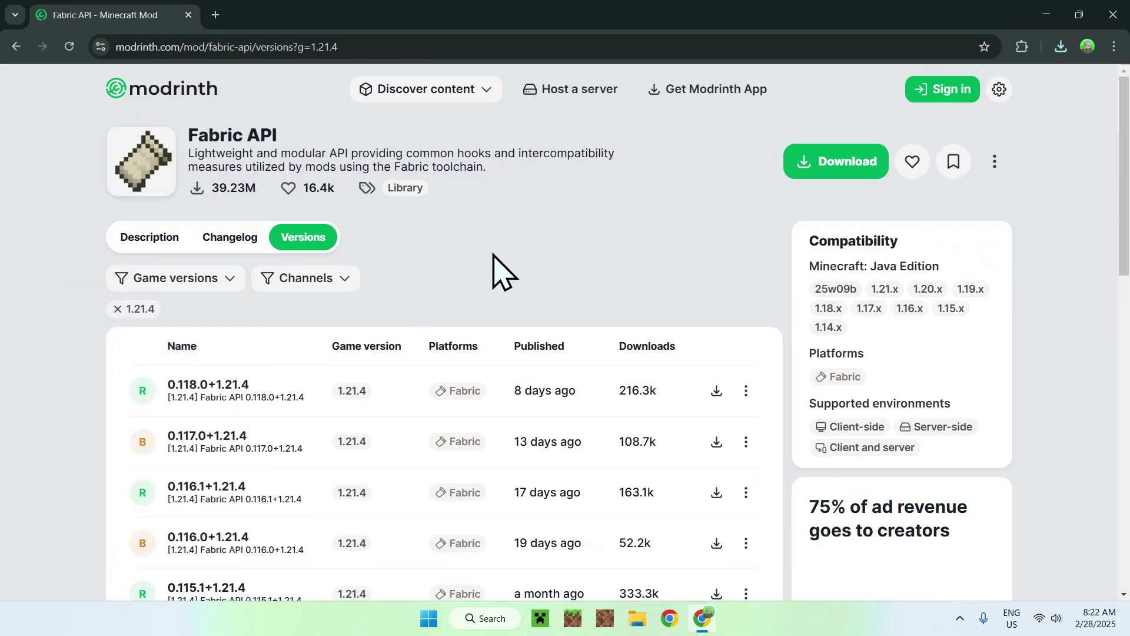
pyautogui.click(718, 393)
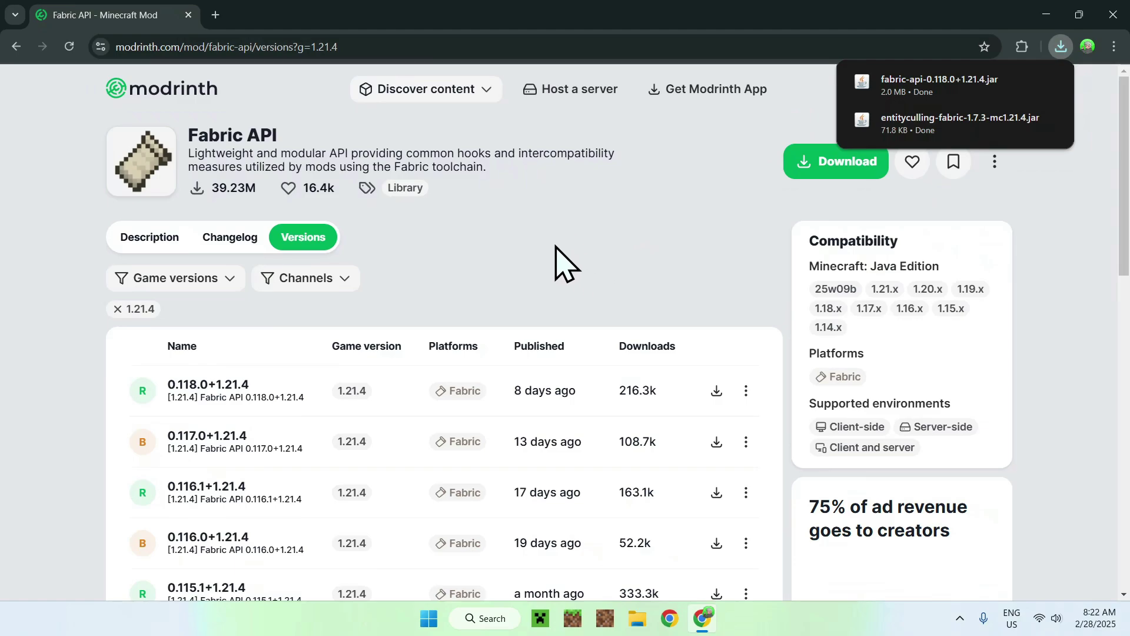
# Step: Search Google for "Fabric Minecraft" in a new browser tab and open the fabricmc.net website
pyautogui.click(216, 15)
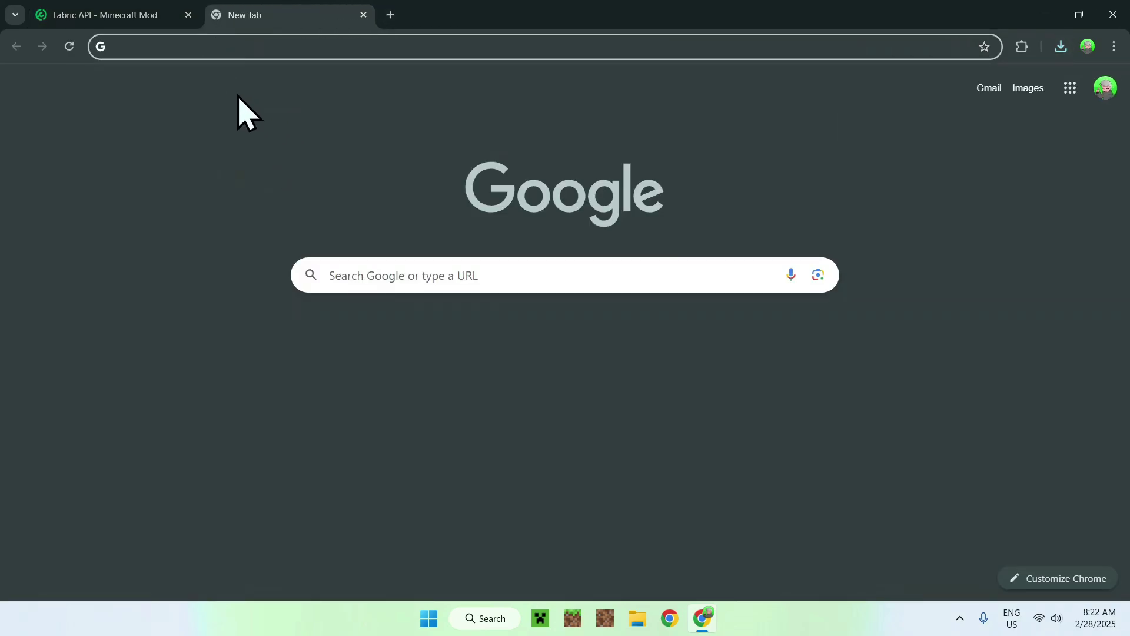
pyautogui.click(337, 274)
pyautogui.write('Fa')
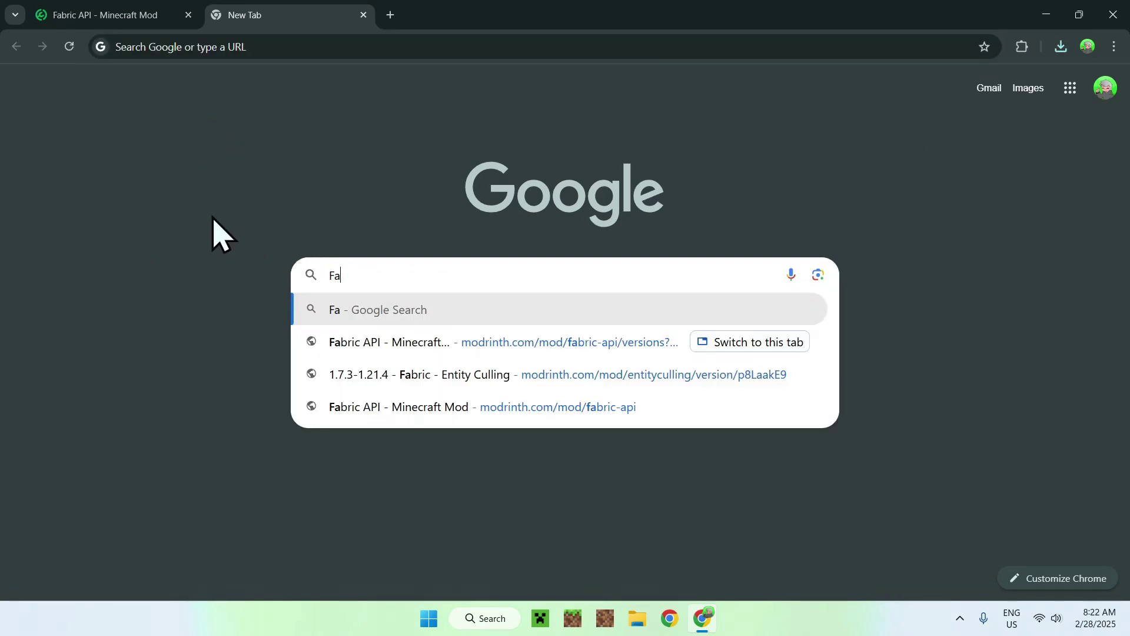
pyautogui.write('bric Minecraft')
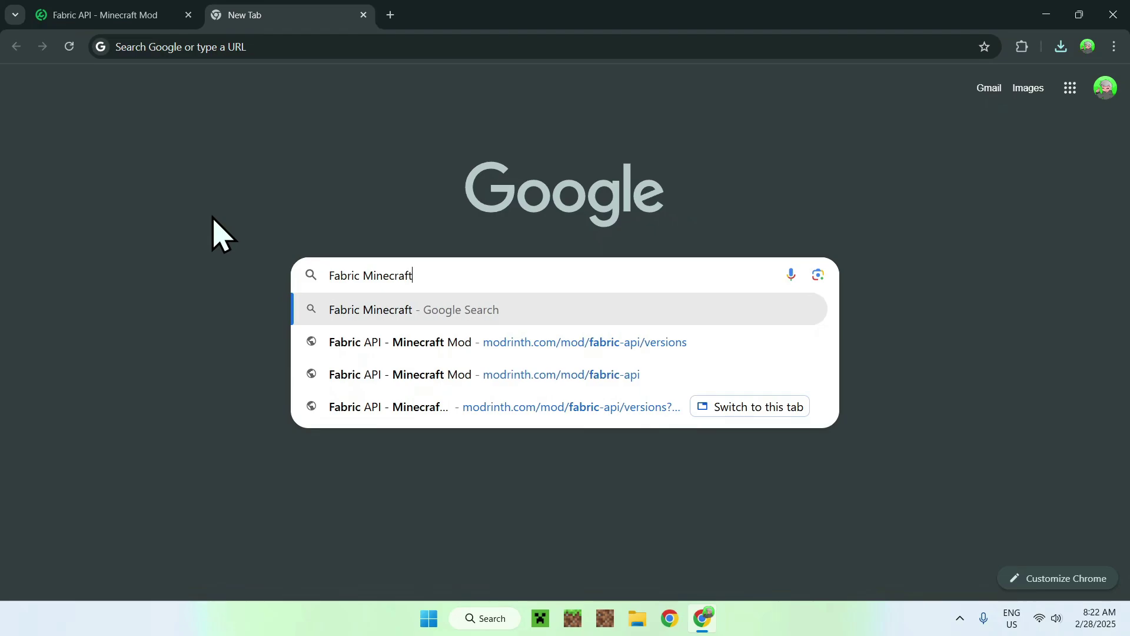
pyautogui.press('Return')
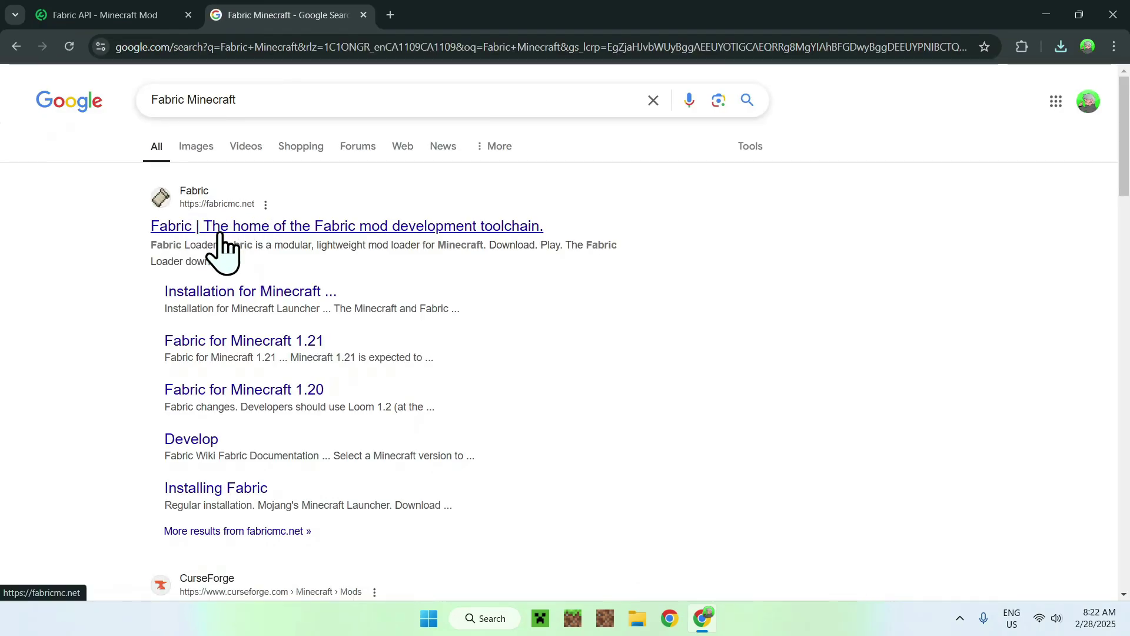
pyautogui.click(200, 226)
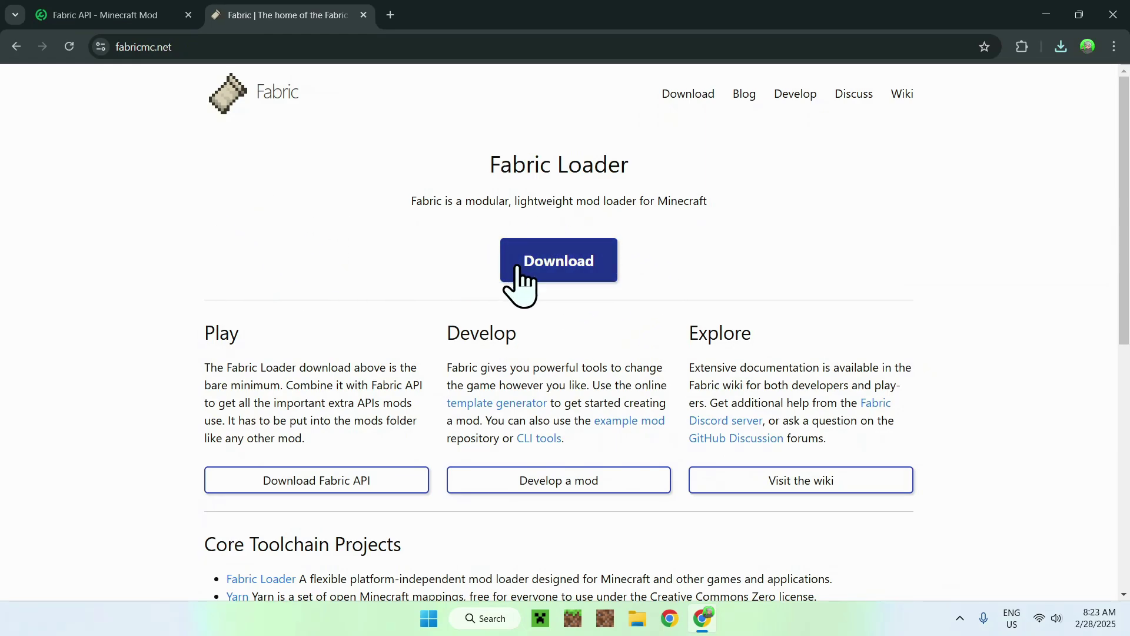
# Step: Download the Fabric Loader installer for Windows and close the browser
pyautogui.click(554, 274)
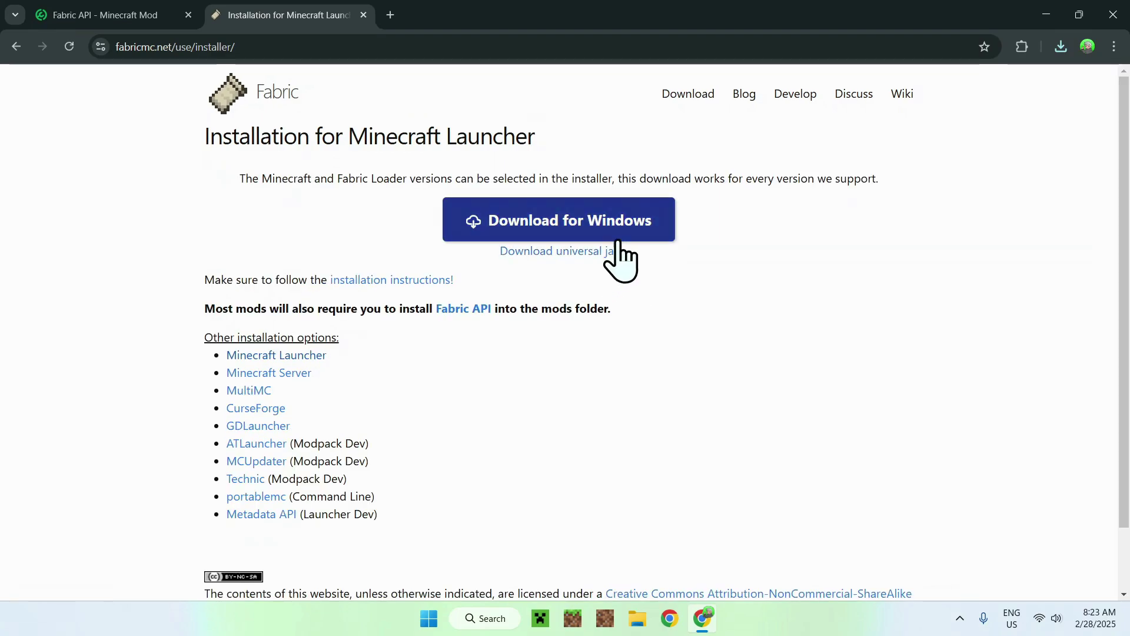
pyautogui.click(564, 224)
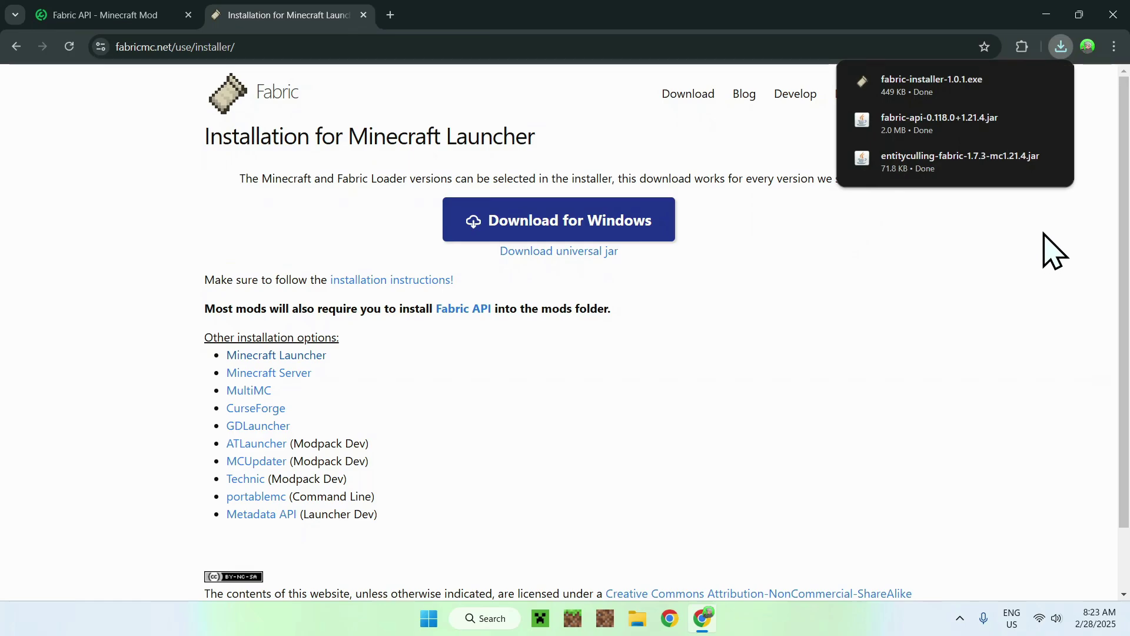
pyautogui.click(1112, 15)
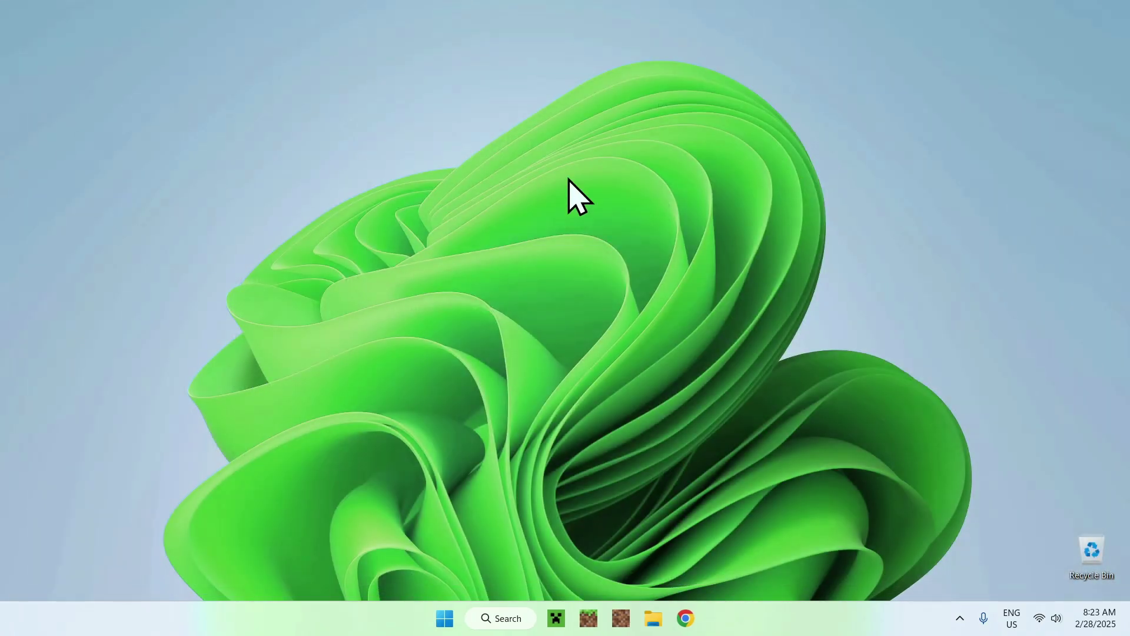
# Step: Run fabric-installer-1.0.1.exe from the Downloads folder in File Explorer
pyautogui.click(652, 618)
pyautogui.click(91, 212)
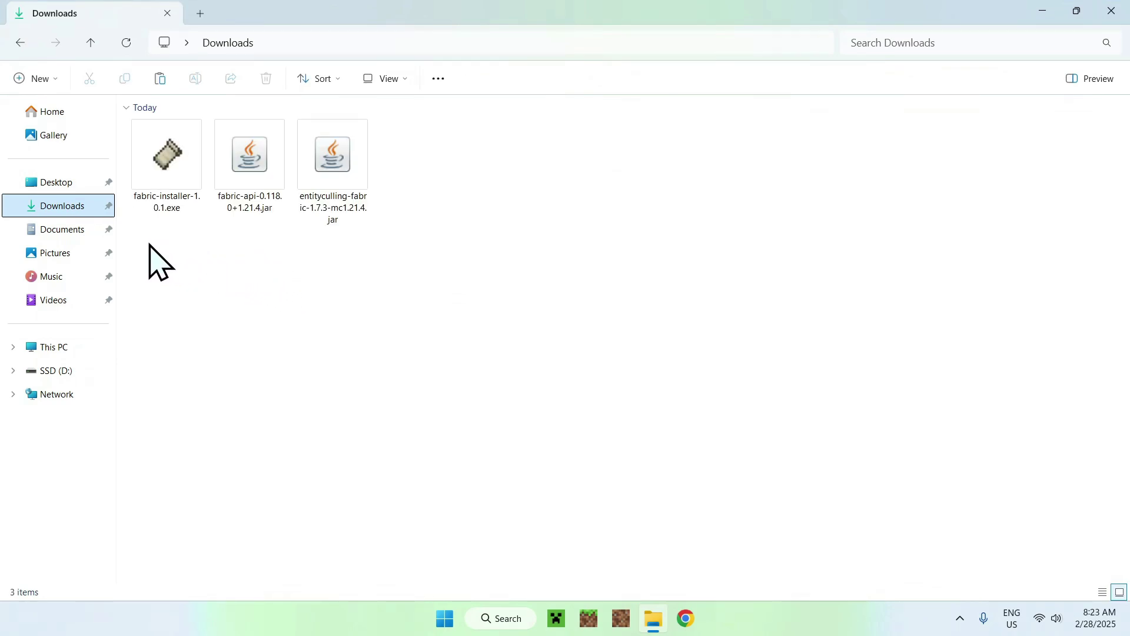
pyautogui.doubleClick(162, 196)
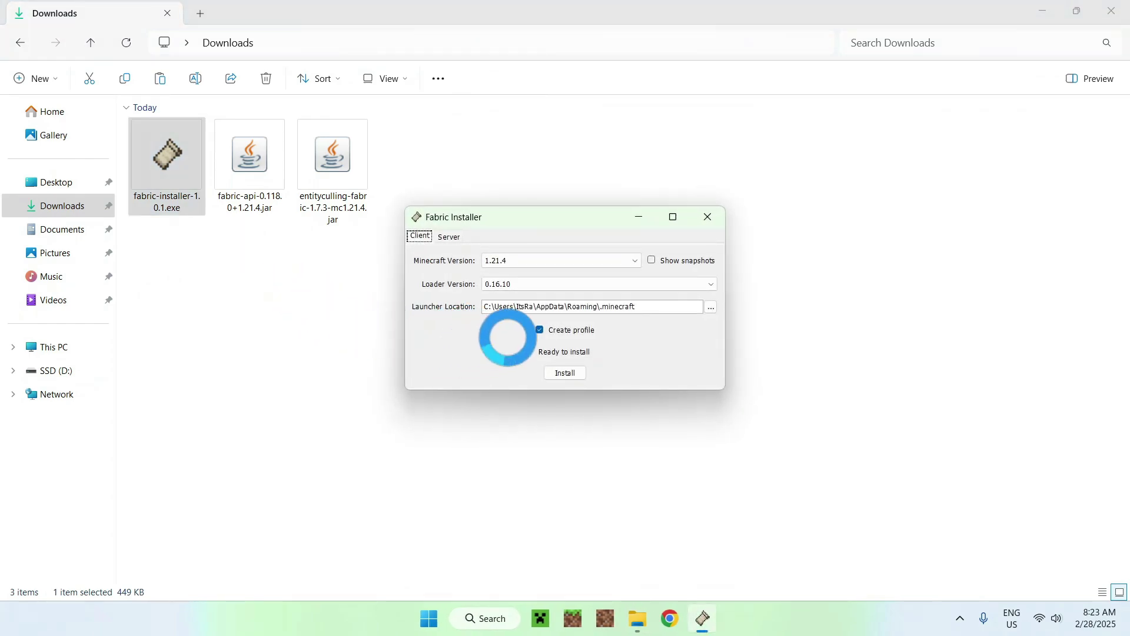
# Step: Install the Fabric client for Minecraft version 1.21.4 and close the installer
pyautogui.click(537, 259)
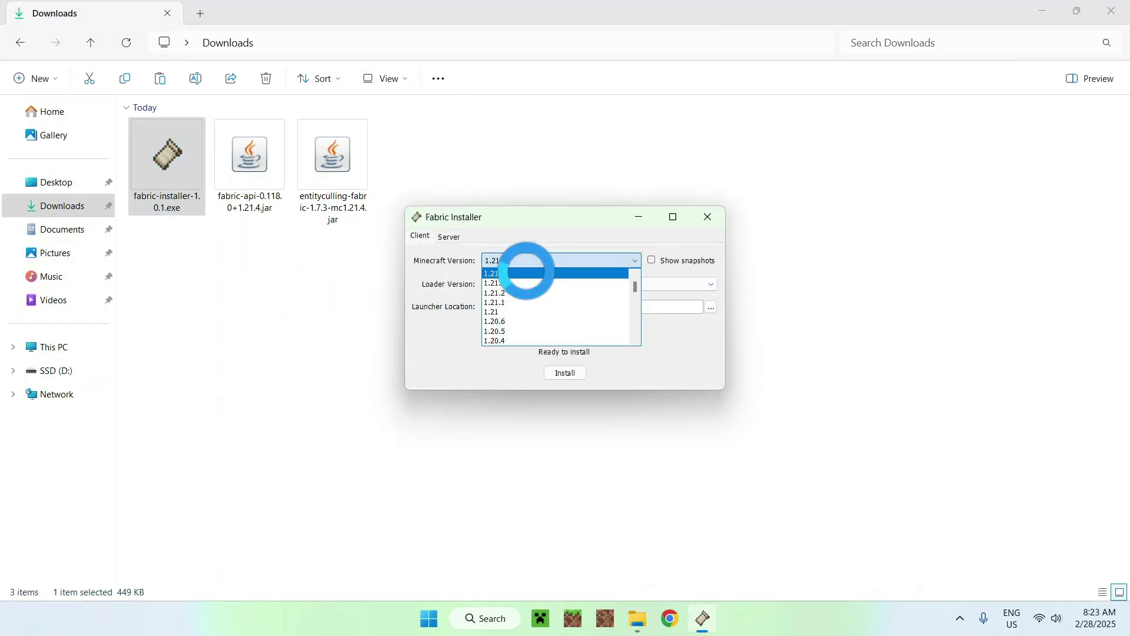
pyautogui.click(528, 273)
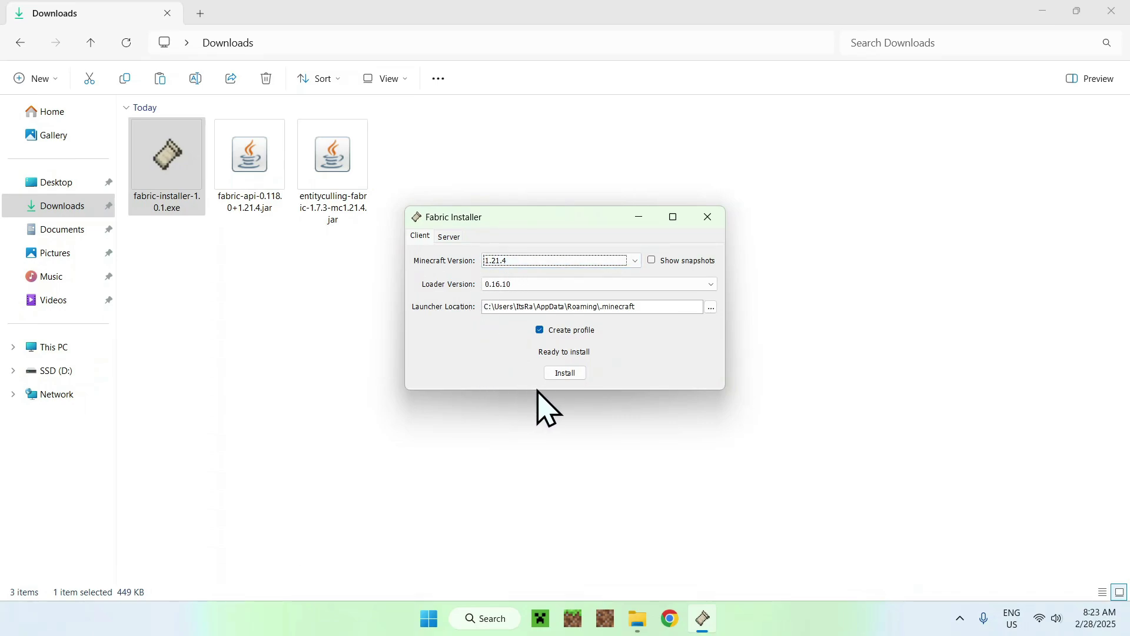
pyautogui.click(562, 374)
pyautogui.click(570, 333)
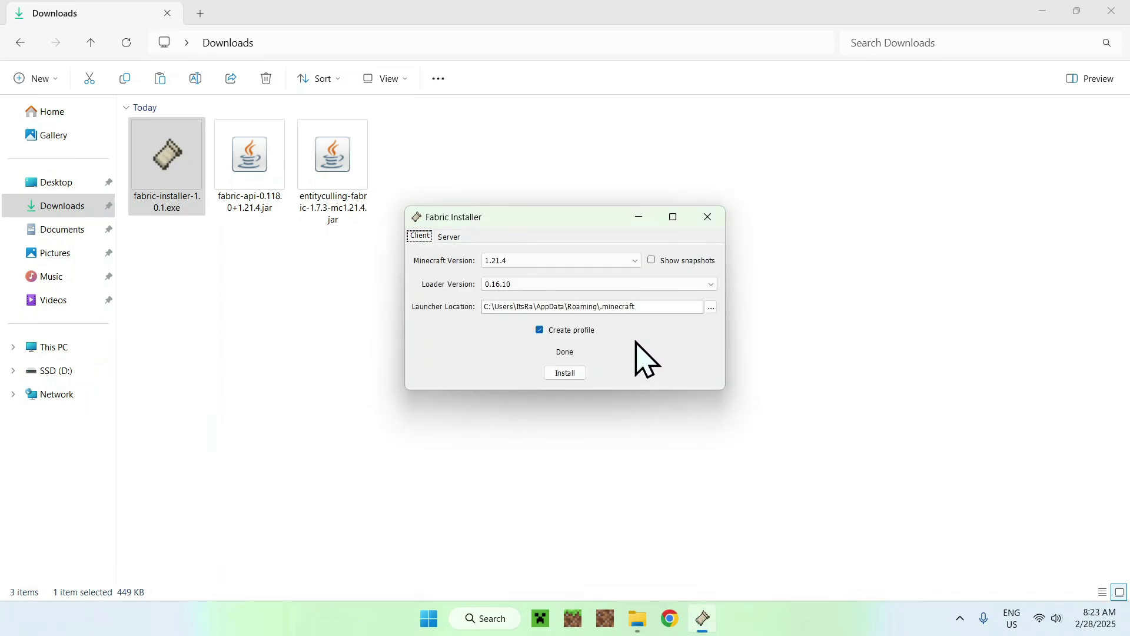
pyautogui.click(708, 218)
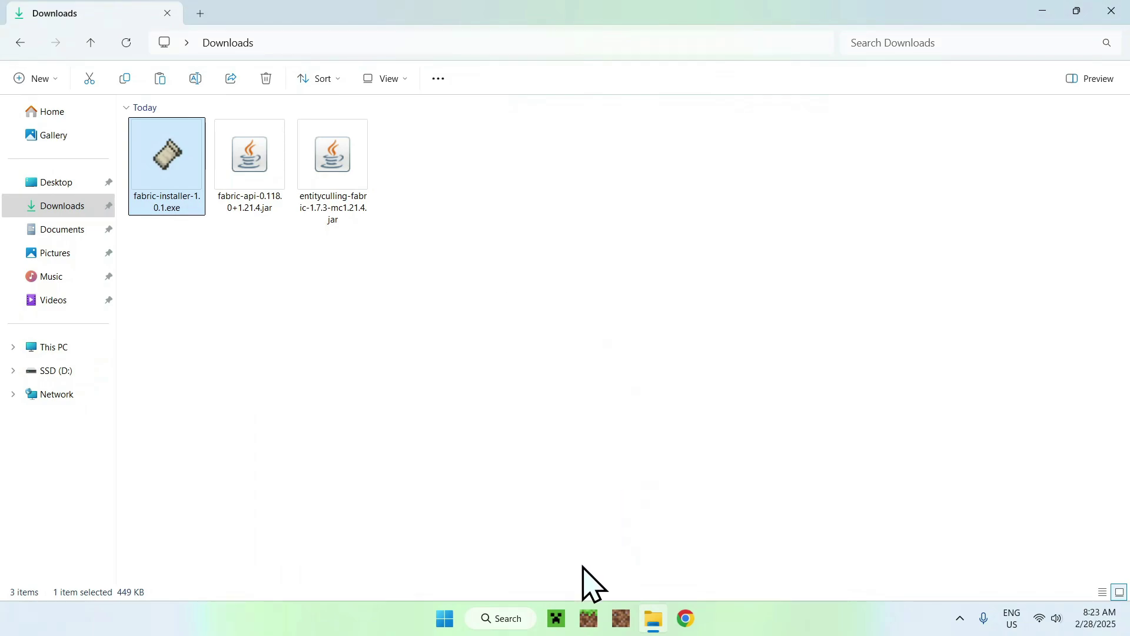
# Step: In Minecraft Launcher, open the game folder of the fabric-loader-1.21.4 installation and go into its mods folder
pyautogui.click(556, 618)
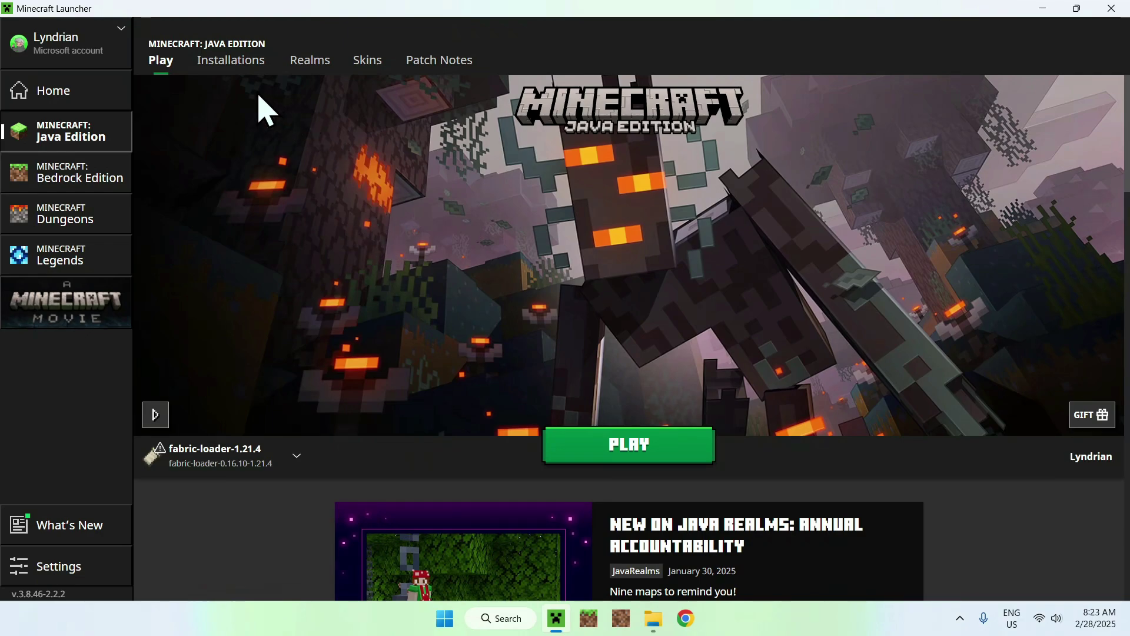
pyautogui.click(238, 61)
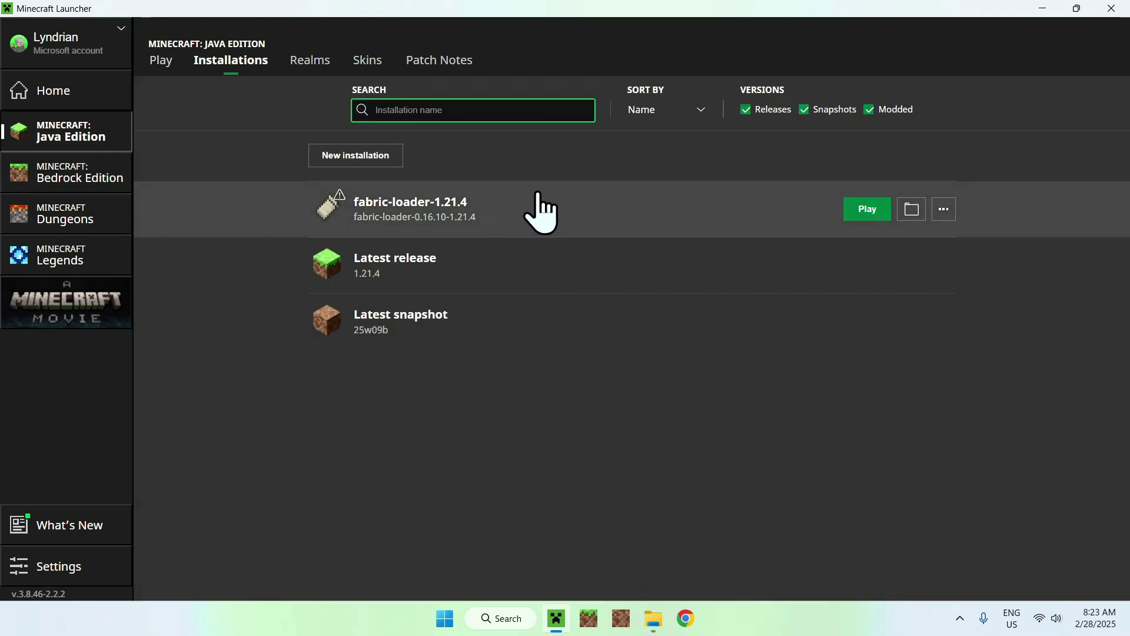
pyautogui.click(910, 209)
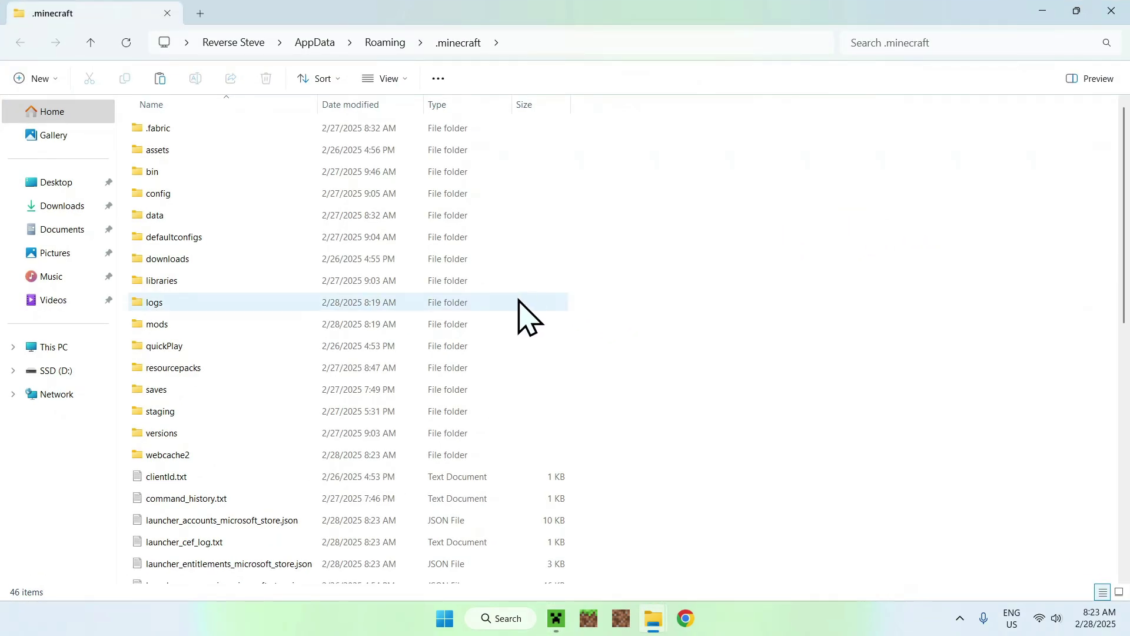
pyautogui.click(445, 324)
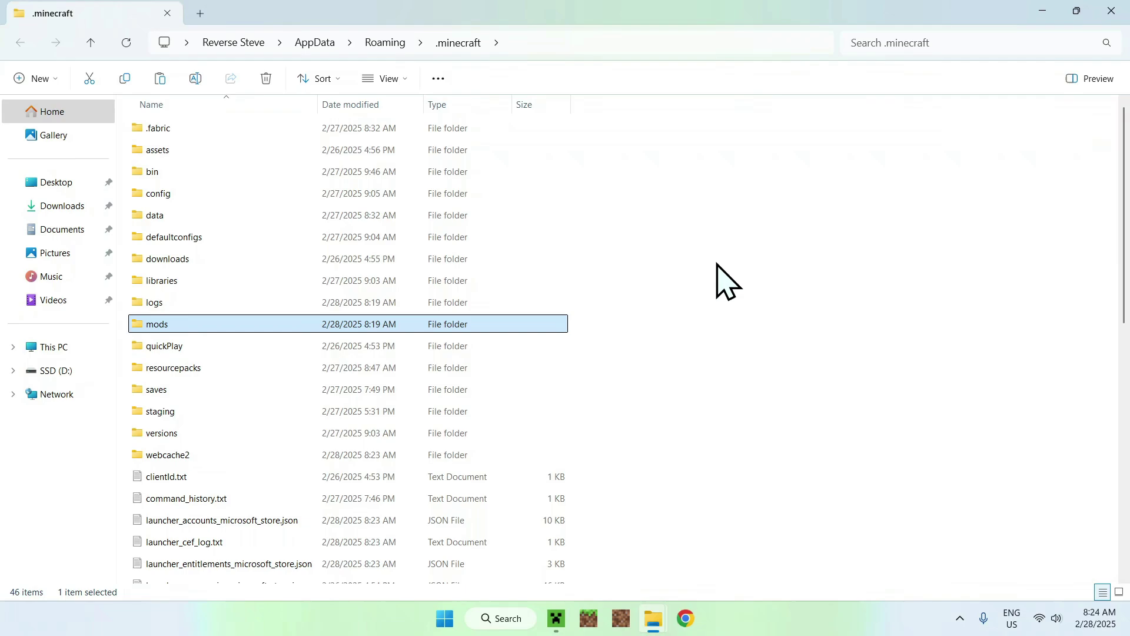
pyautogui.doubleClick(264, 323)
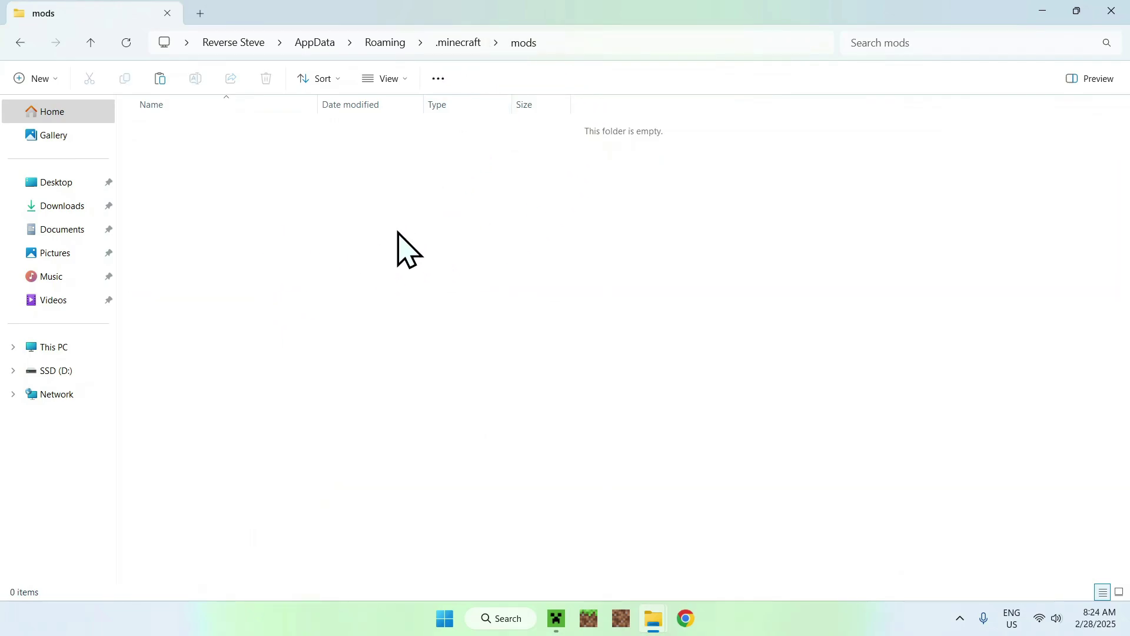
# Step: Copy fabric-api-0.118.0+1.21.4.jar and entityculling-fabric-1.7.3-mc1.21.4.jar from Downloads into the .minecraft mods folder
pyautogui.click(68, 209)
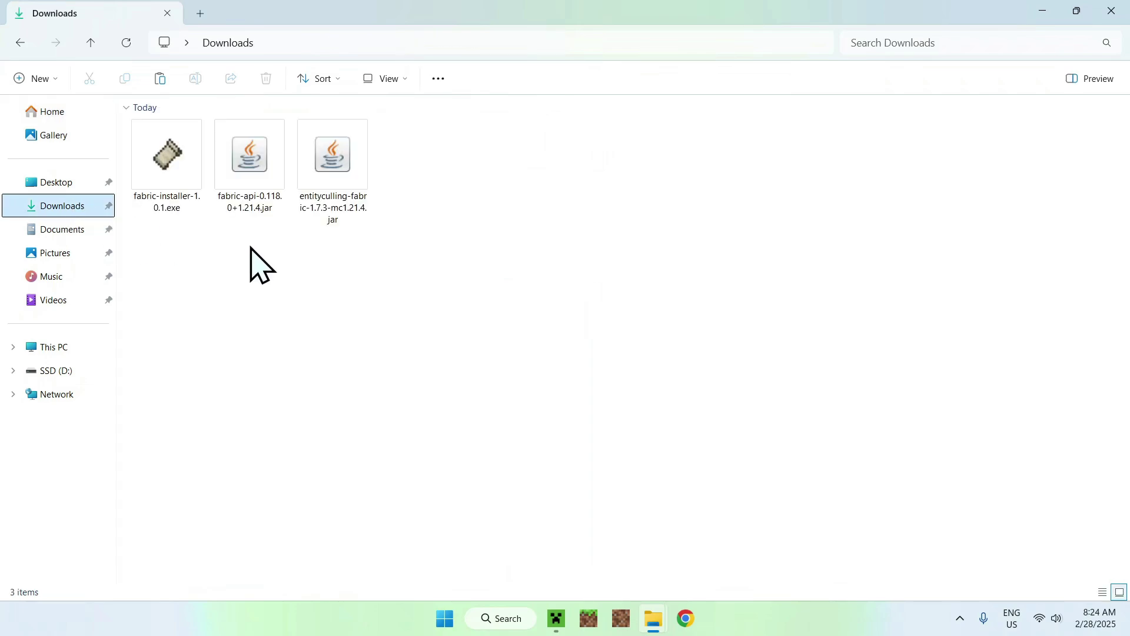
pyautogui.moveTo(452, 236); pyautogui.dragTo(259, 183)
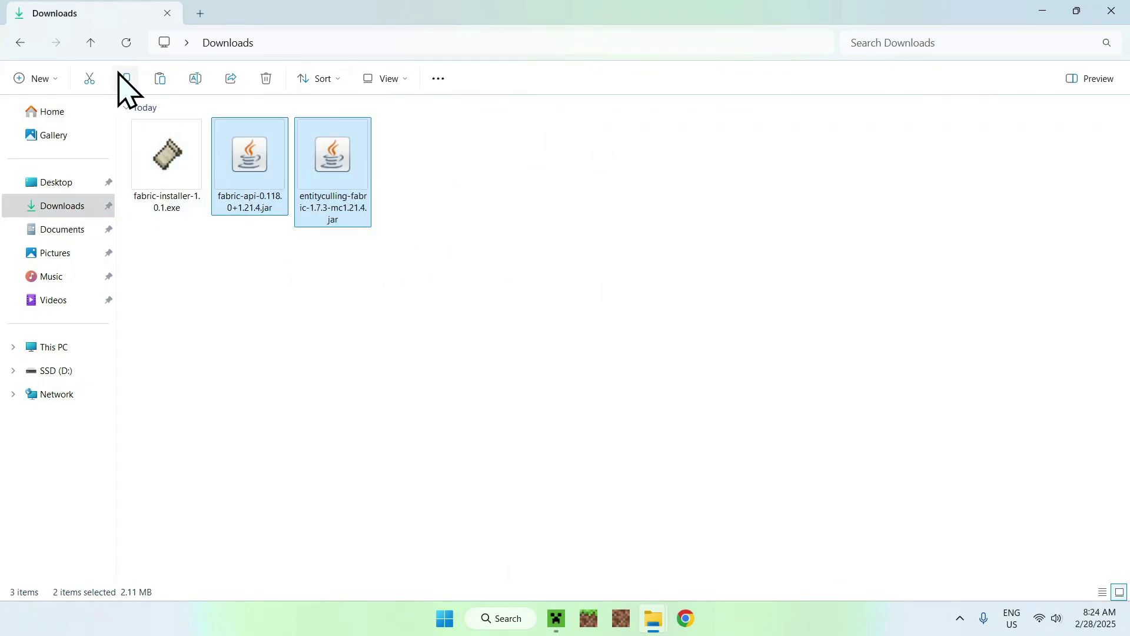
pyautogui.click(125, 78)
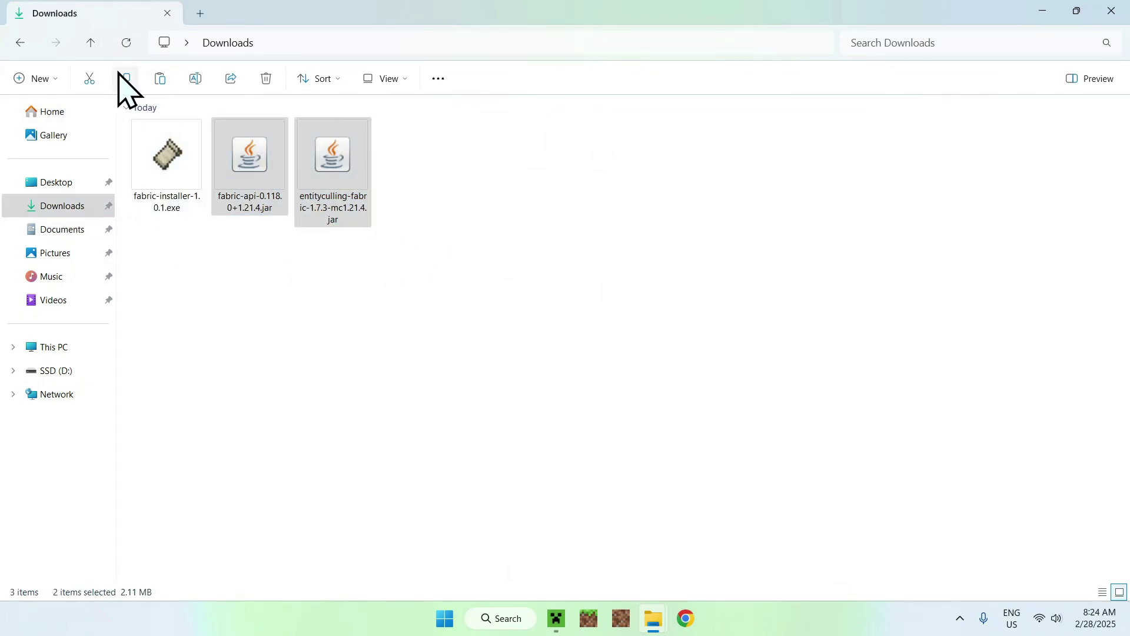
pyautogui.click(20, 42)
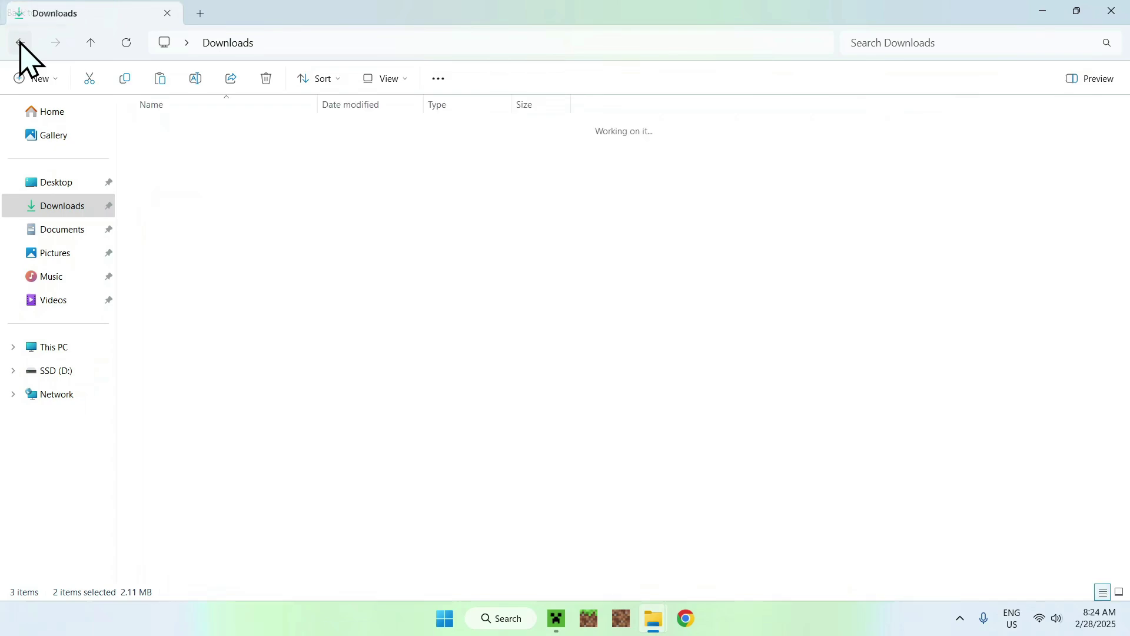
pyautogui.click(160, 78)
pyautogui.click(283, 209)
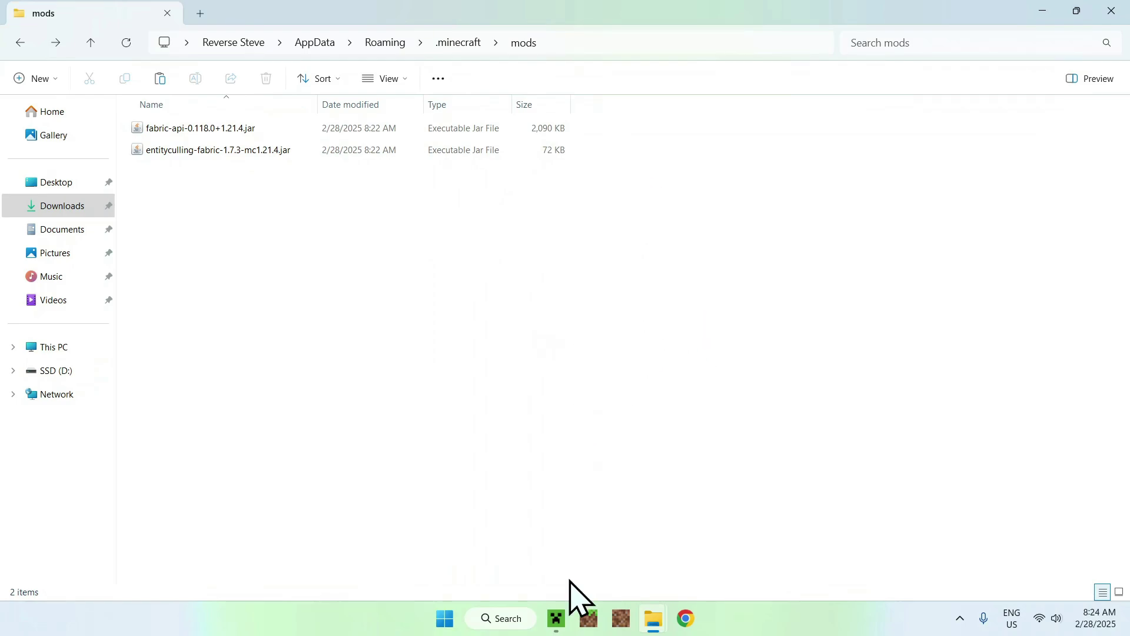
# Step: Return to Minecraft Launcher, start the game with fabric-loader-1.21.4 and load a singleplayer world
pyautogui.click(559, 619)
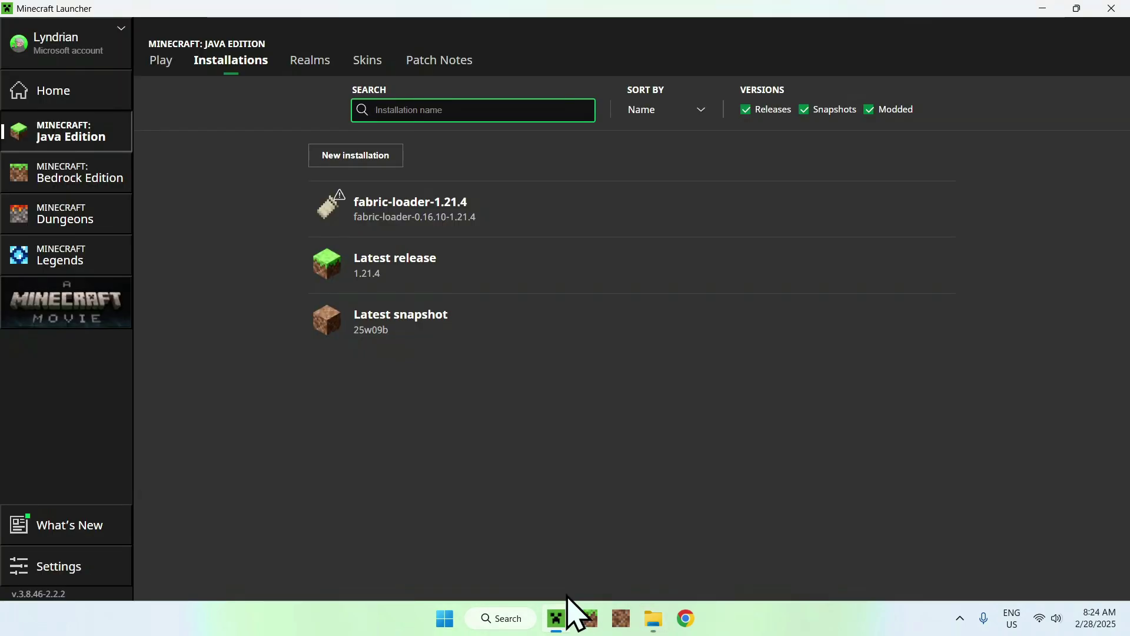
pyautogui.click(156, 61)
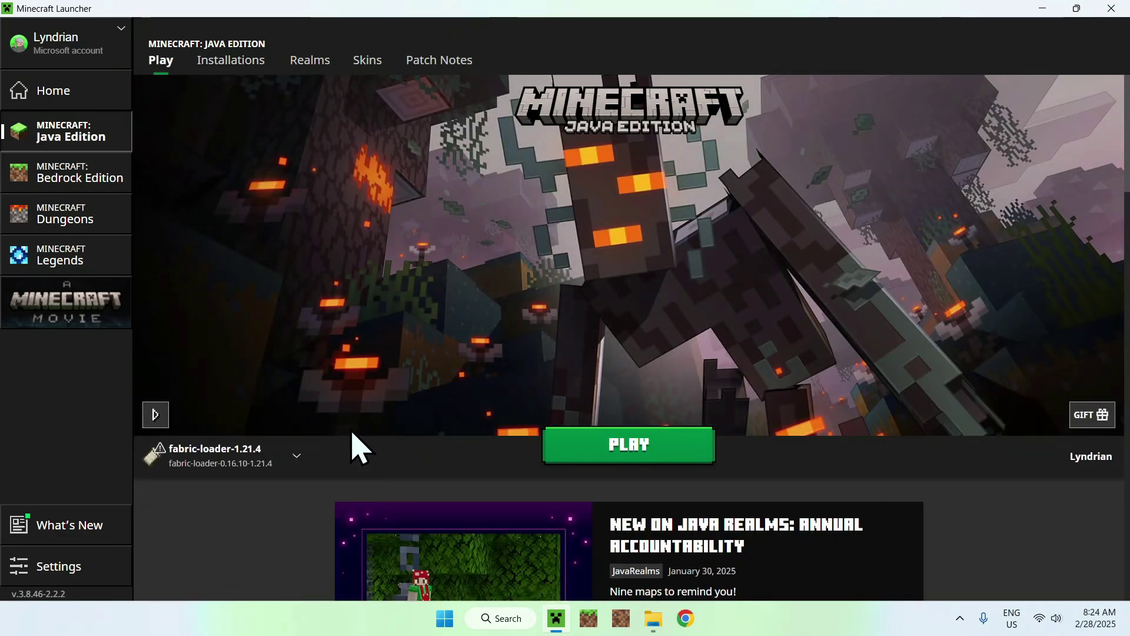
pyautogui.click(640, 455)
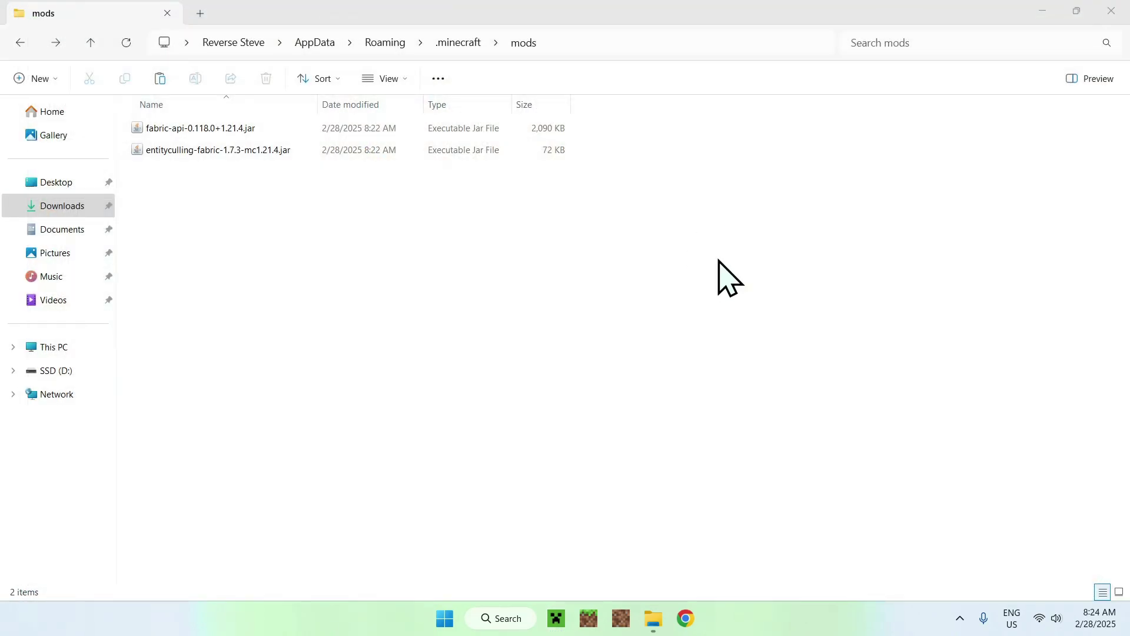
pyautogui.click(764, 165)
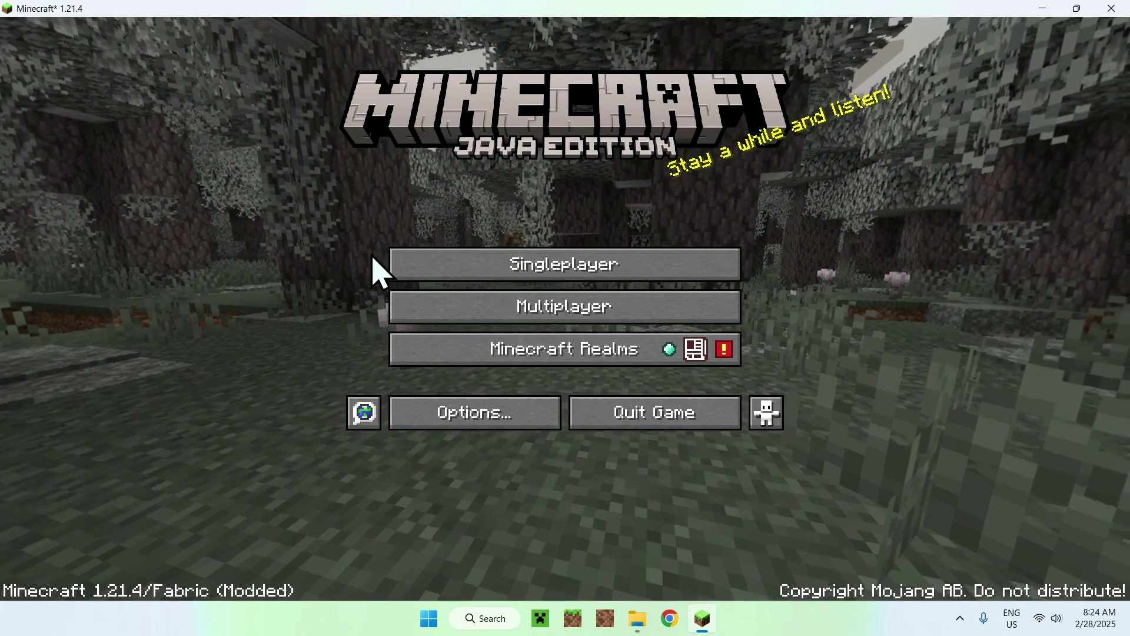
pyautogui.click(394, 264)
pyautogui.click(357, 138)
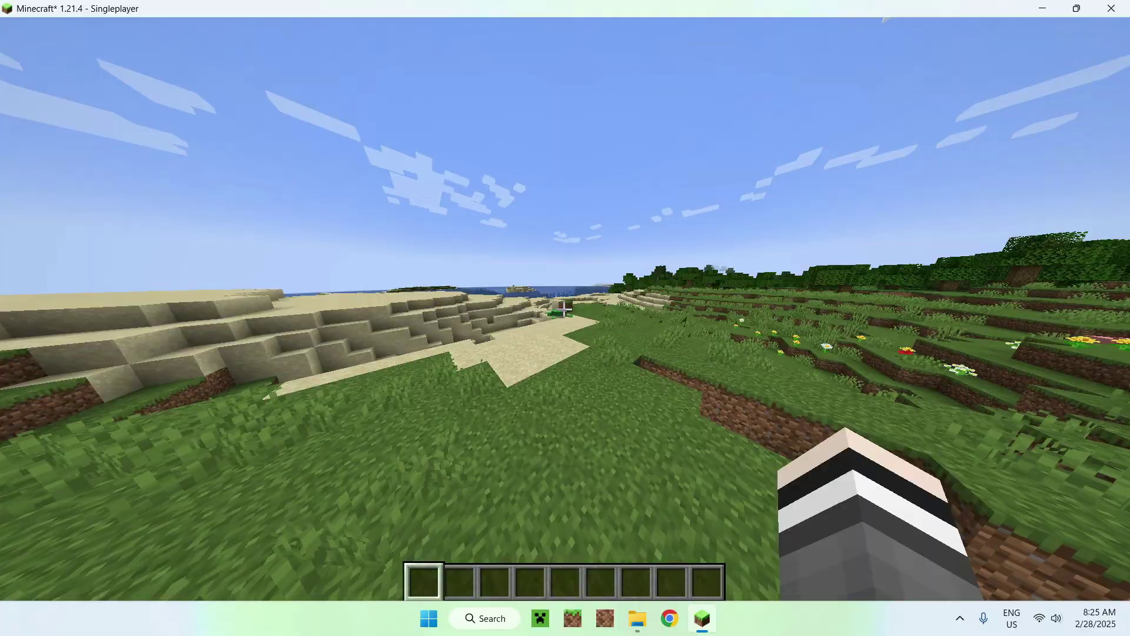
# Step: Walk around the world with the debug overlay shown, examine its Culling statistics for rendered and skipped entities, and hide the overlay
pyautogui.press('w')
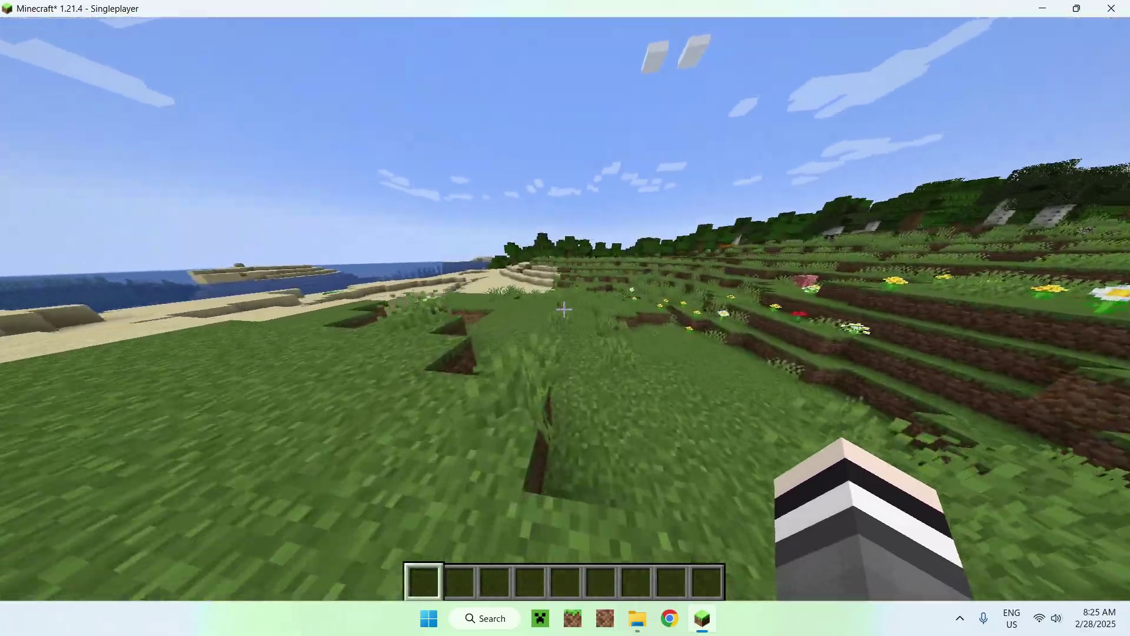
pyautogui.press('w')
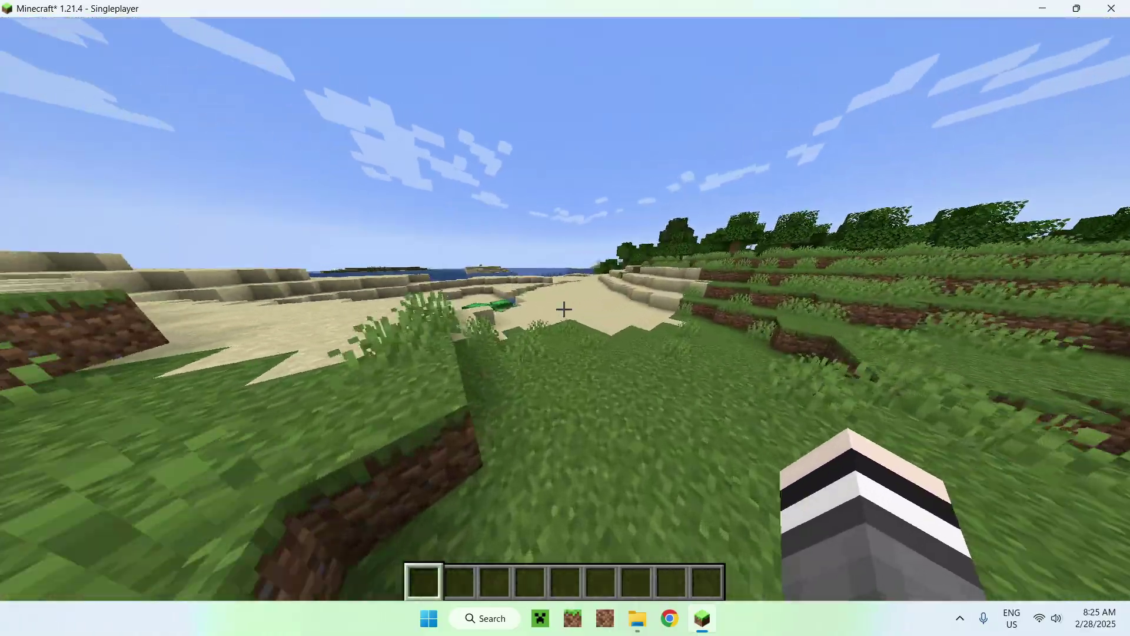
pyautogui.press('w')
pyautogui.press('F3')
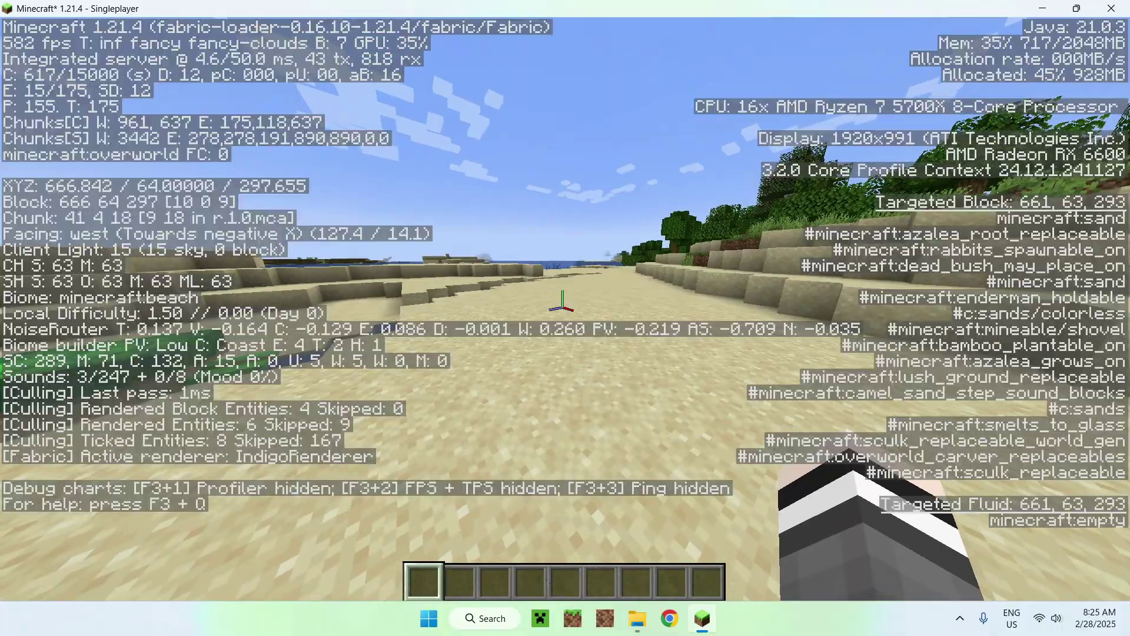
pyautogui.press('w')
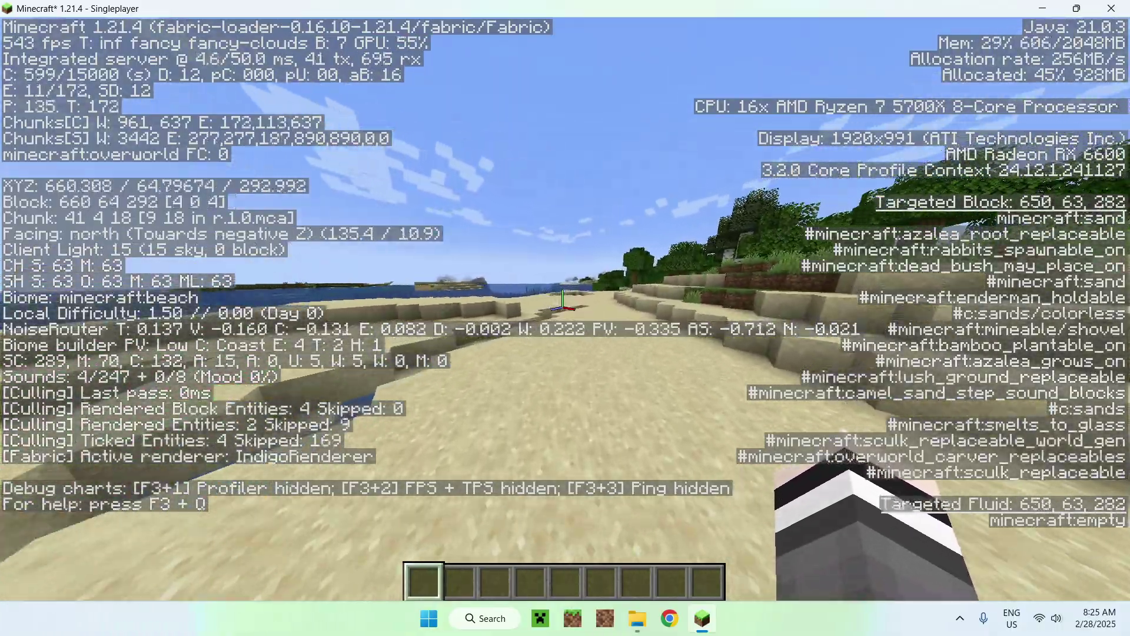
pyautogui.press('w')
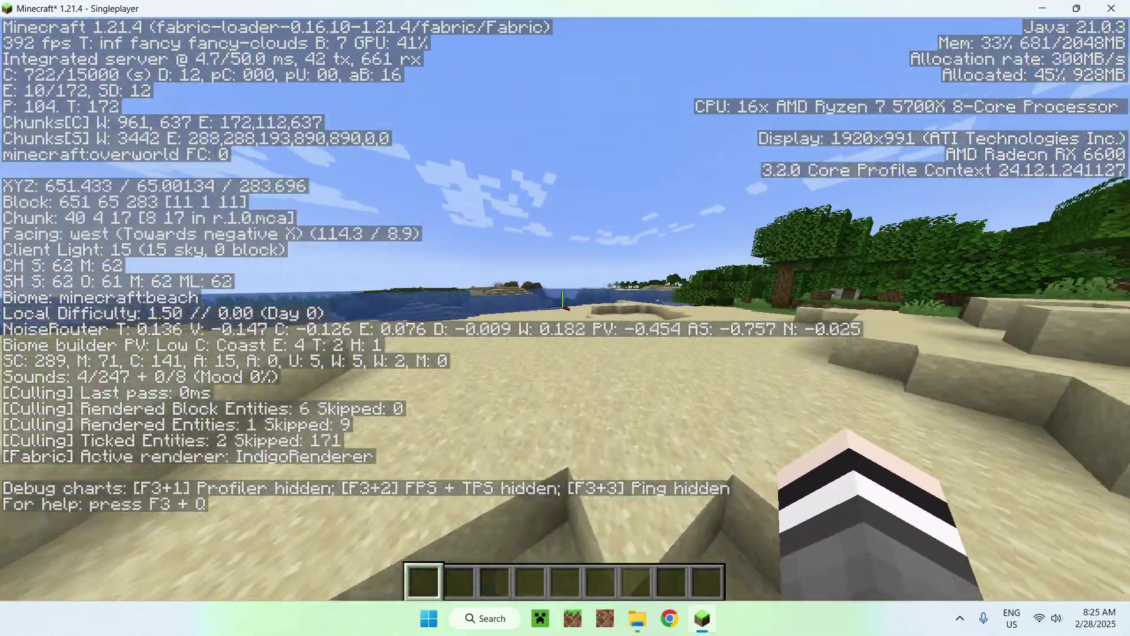
pyautogui.press('w')
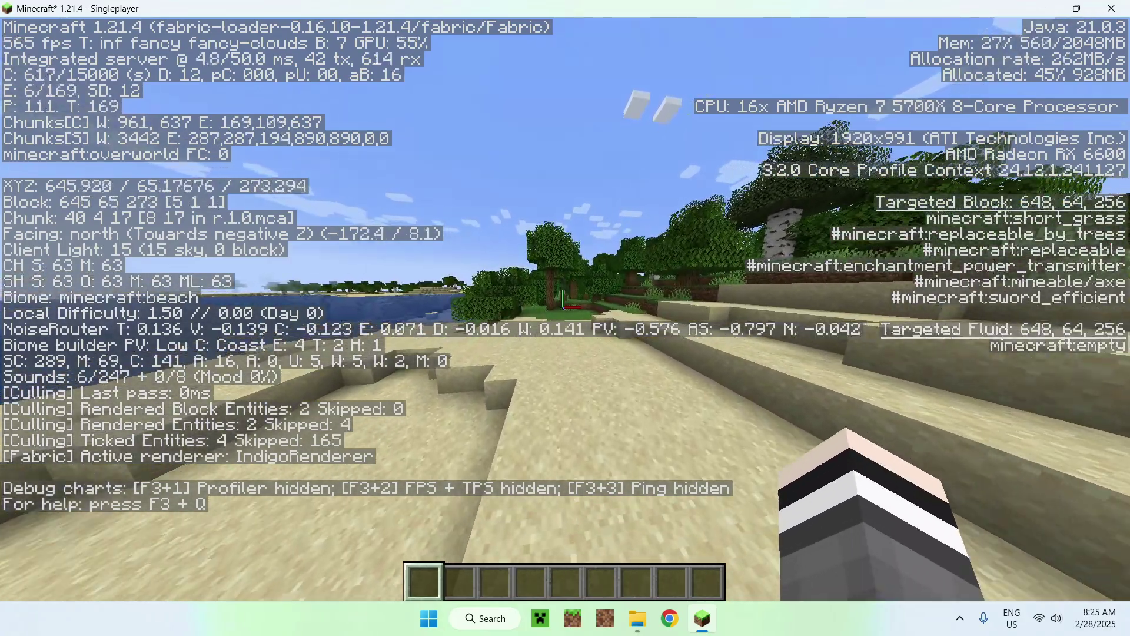
pyautogui.press('w')
pyautogui.press('t')
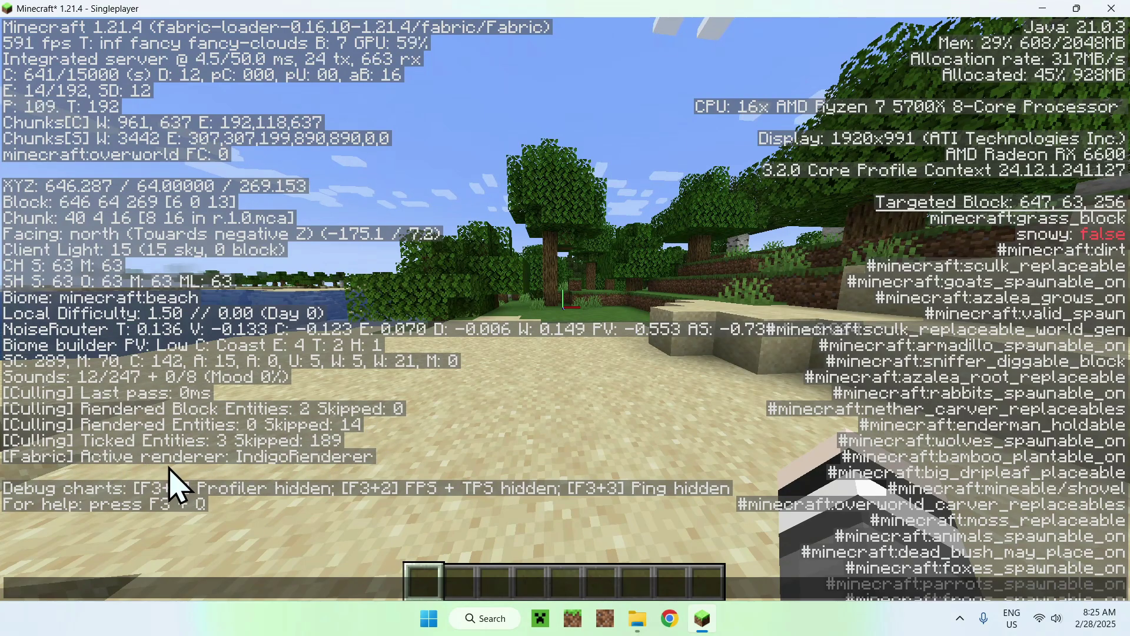
pyautogui.press('Escape')
pyautogui.press('w')
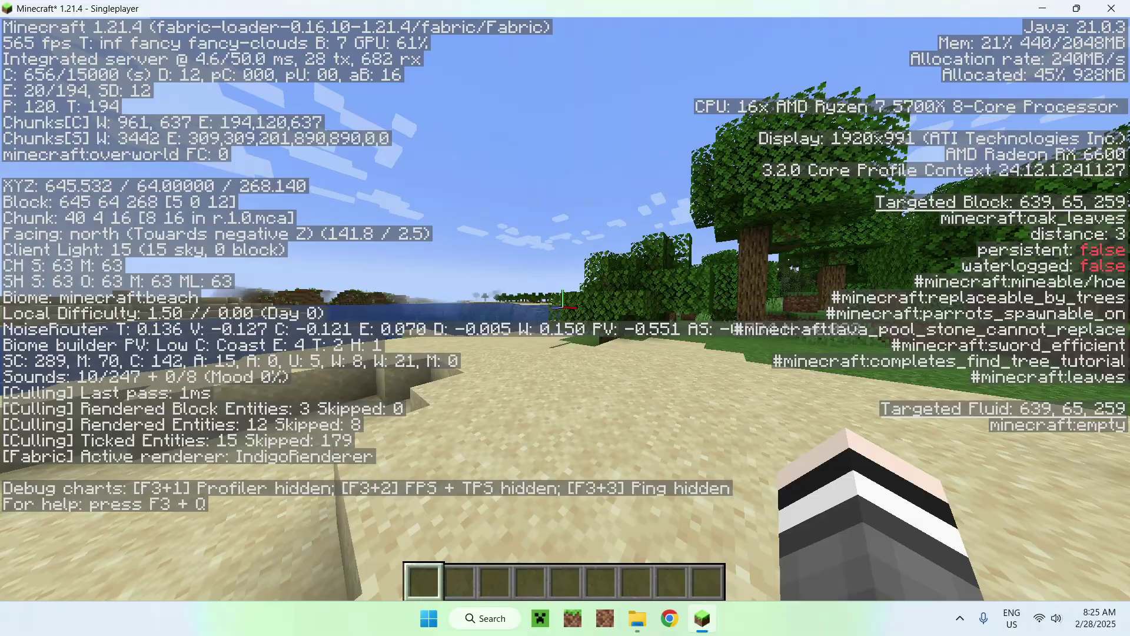
pyautogui.press('F3')
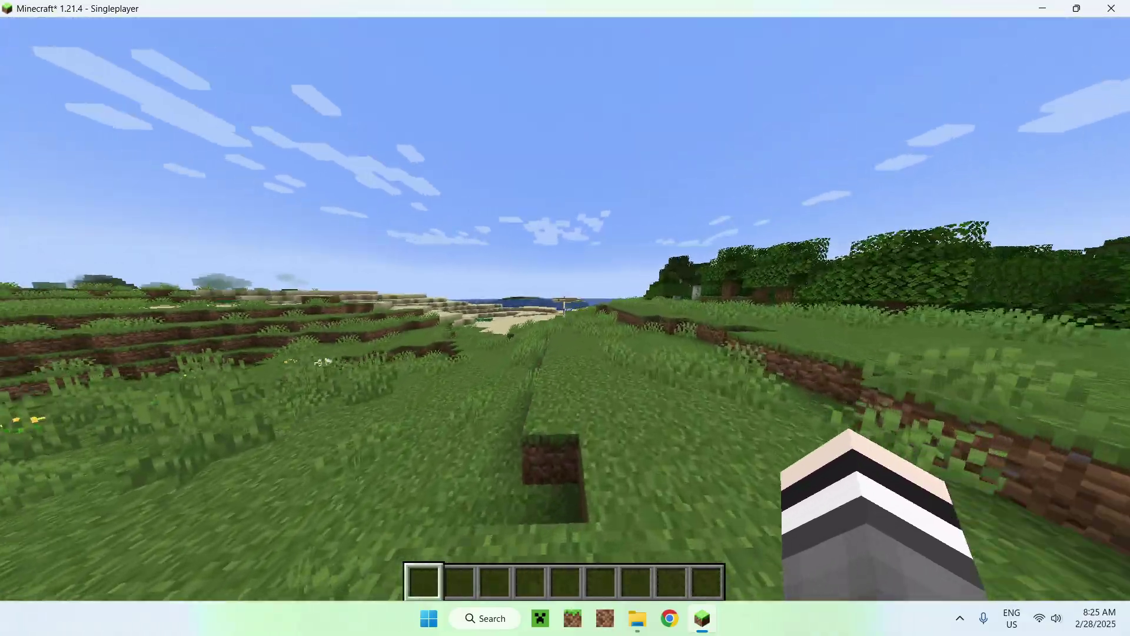
pyautogui.press('w')
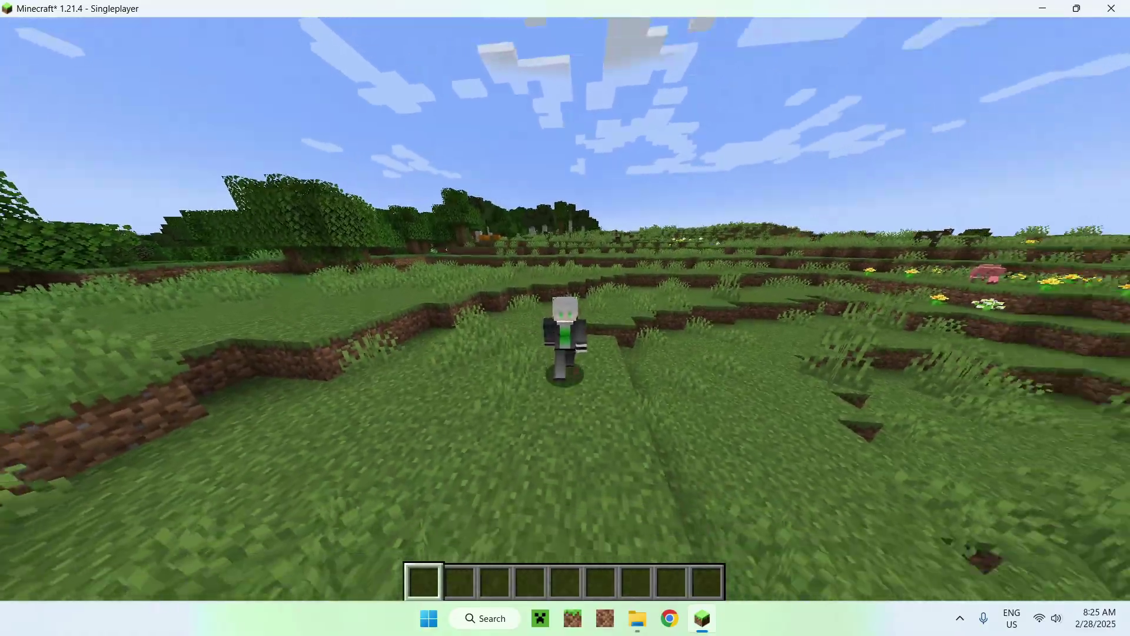